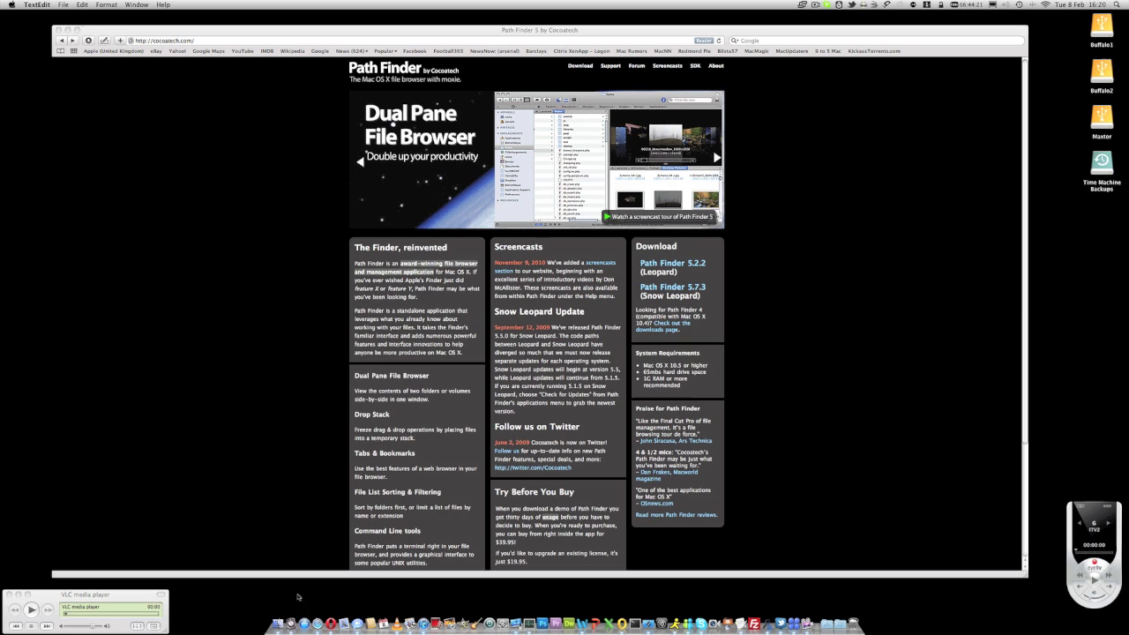
# Launch Path Finder on the home folder and try icon, column and list views before settling on Cover Flow.
pyautogui.click(291, 620)
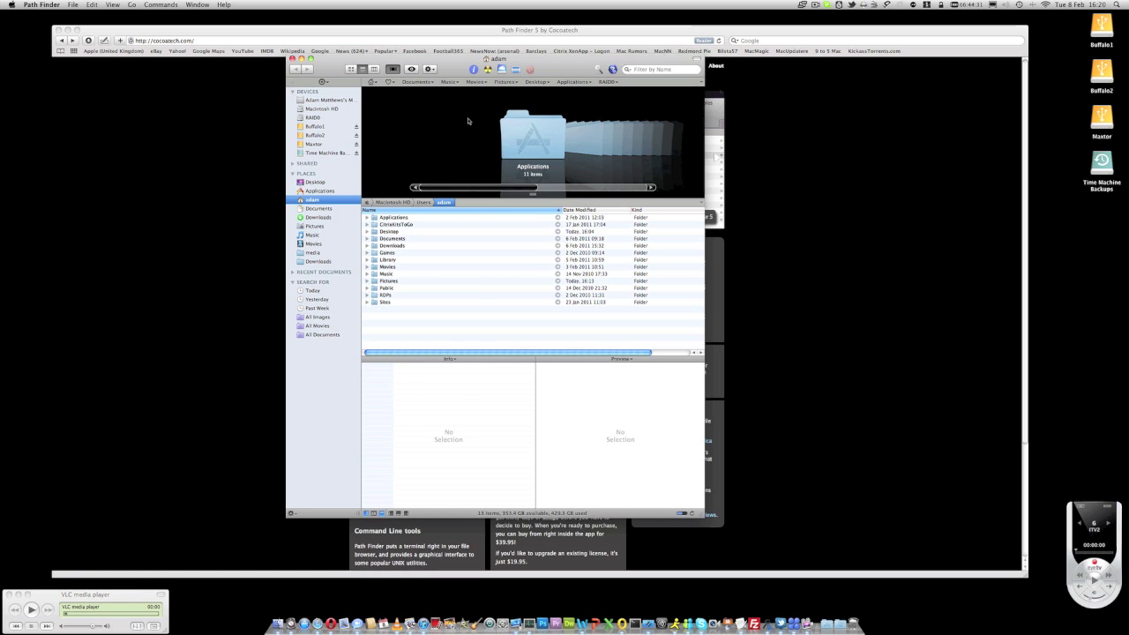
pyautogui.click(394, 71)
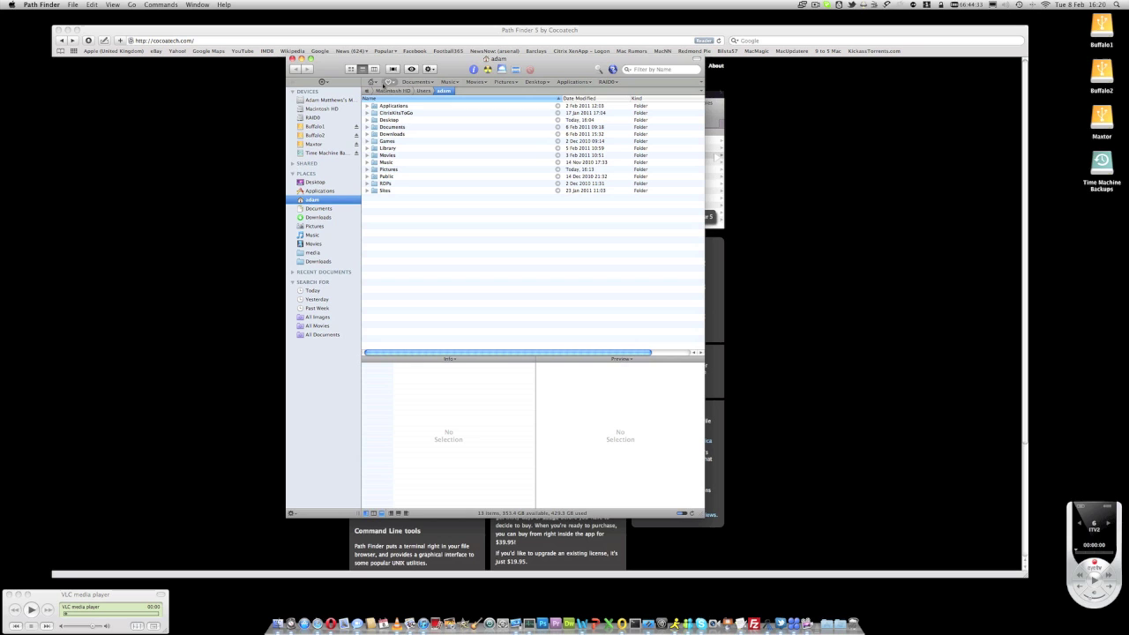
pyautogui.click(351, 69)
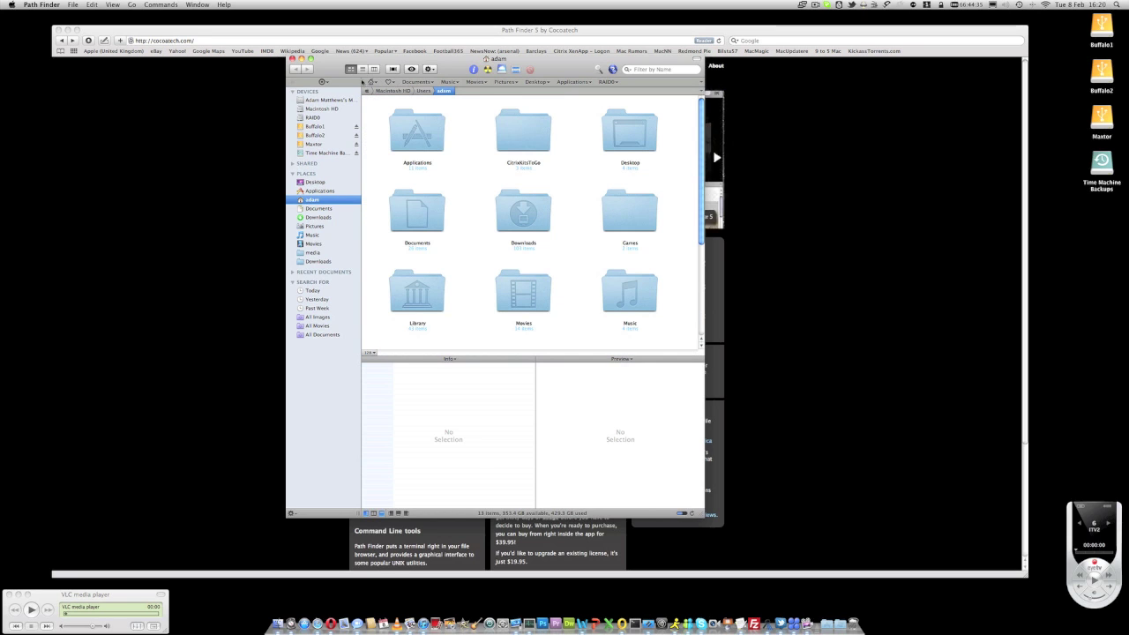
pyautogui.click(374, 69)
pyautogui.click(361, 68)
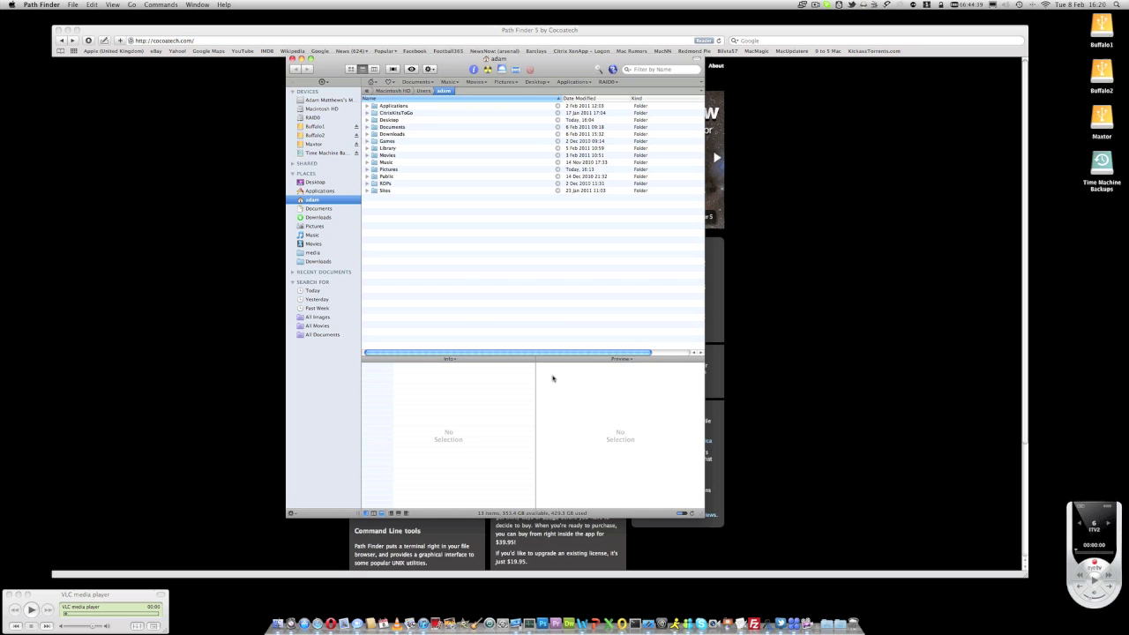
pyautogui.click(394, 69)
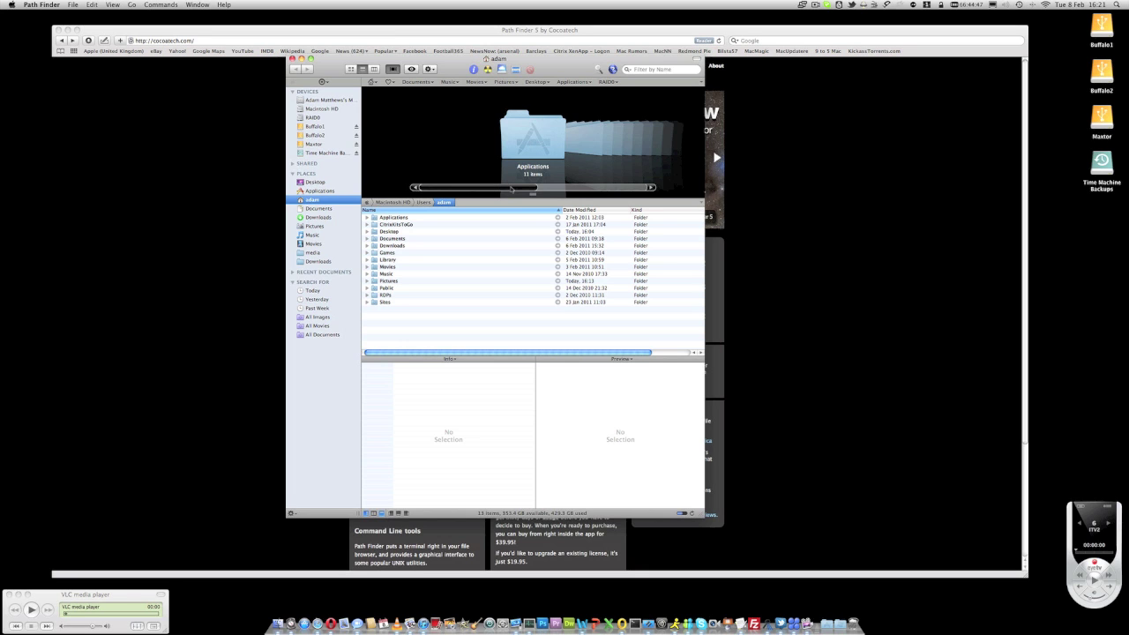
pyautogui.moveTo(511, 189); pyautogui.dragTo(379, 193)
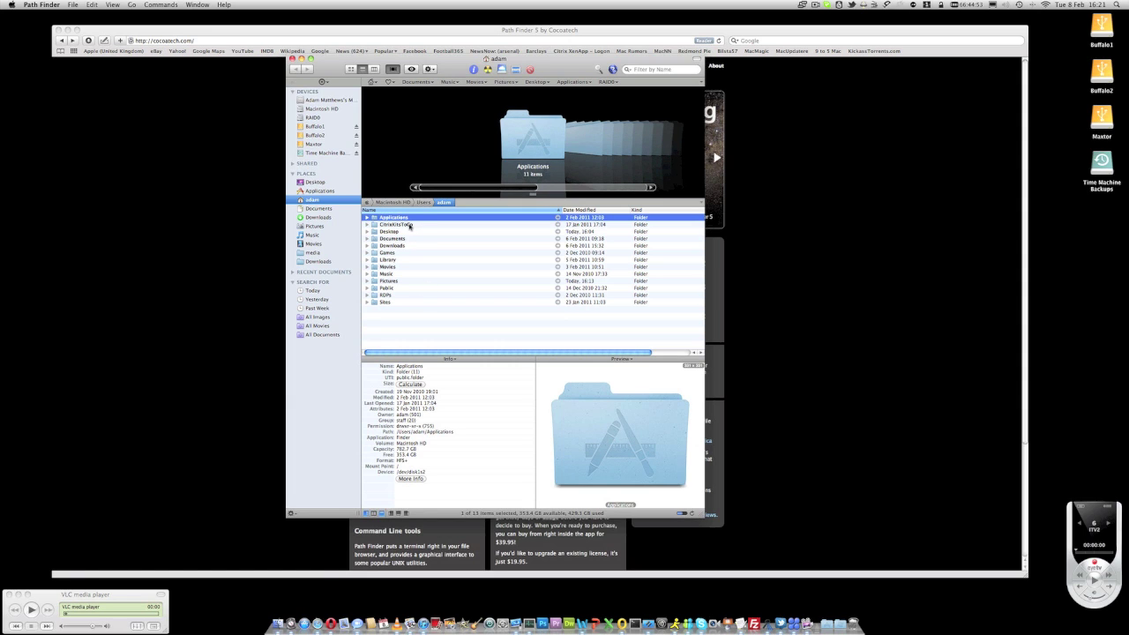
# Preview the Desktop and Downloads folders, then open Pictures and its wallpaper2560 folder.
pyautogui.click(396, 232)
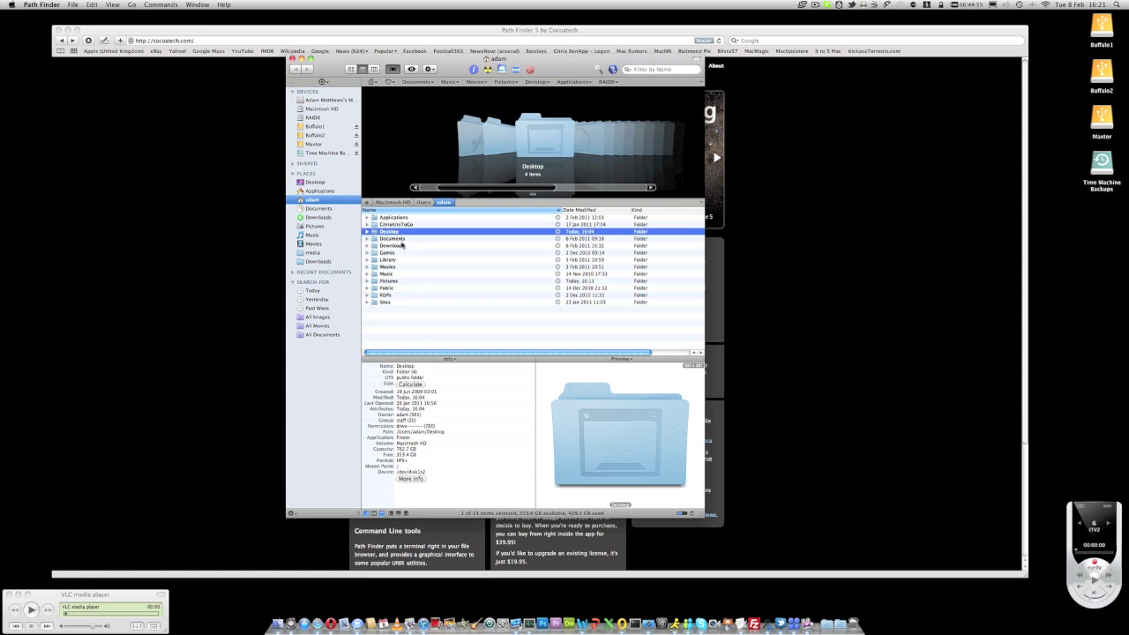
pyautogui.click(398, 245)
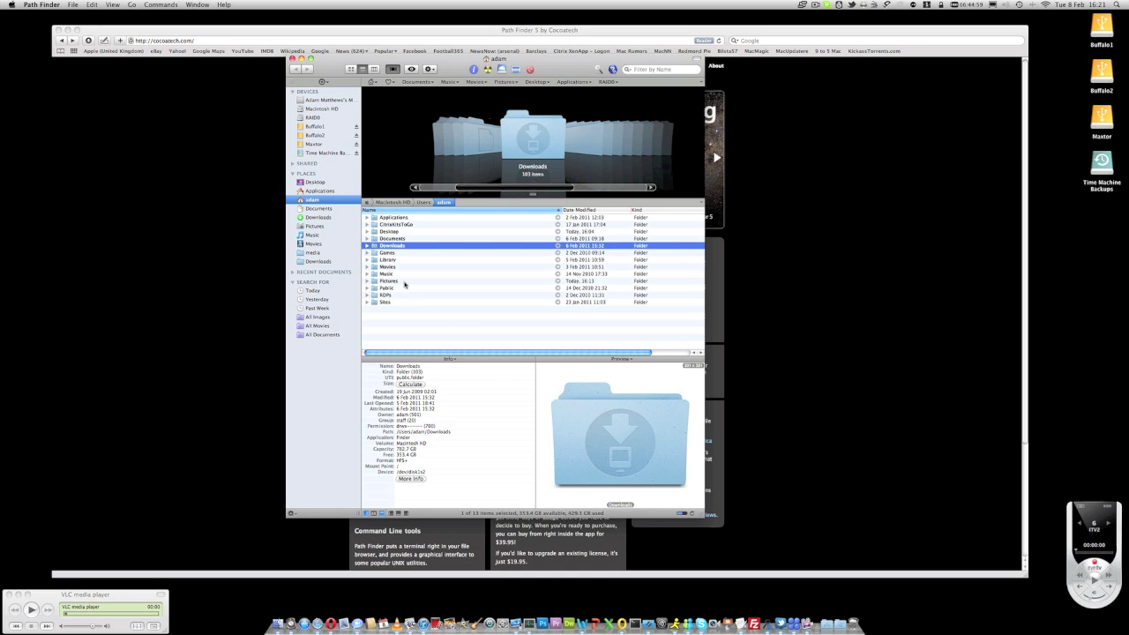
pyautogui.doubleClick(405, 281)
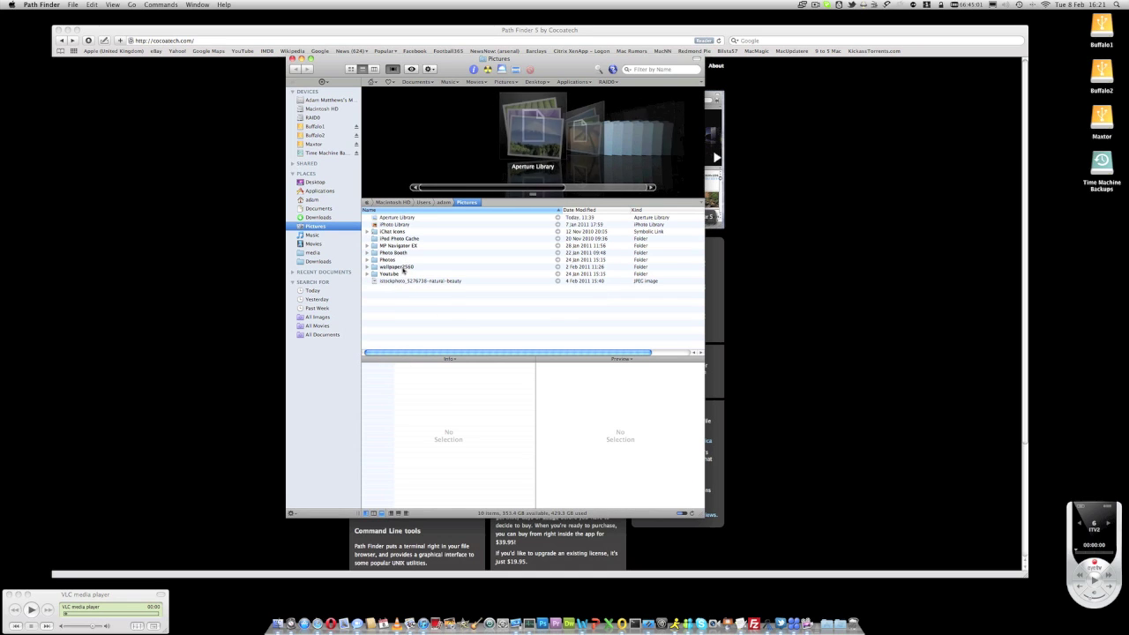
pyautogui.doubleClick(396, 266)
# Select an image and scroll Cover Flow to 02471_jasperfrommtwhistler_2560x1440, showing its details.
pyautogui.click(414, 218)
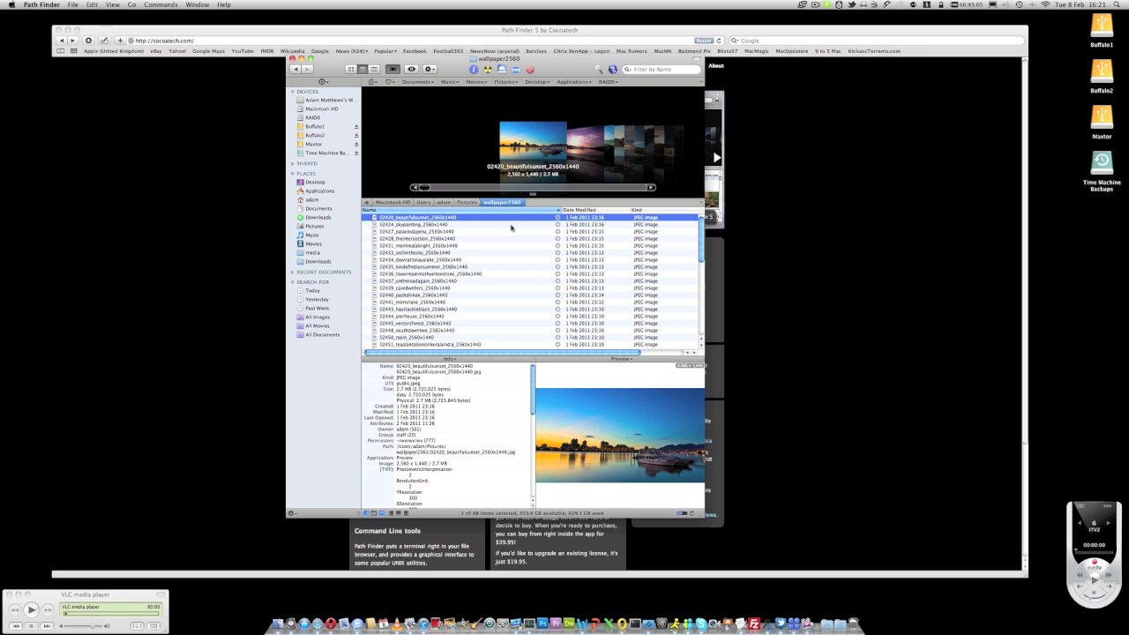
pyautogui.moveTo(425, 188); pyautogui.dragTo(558, 188)
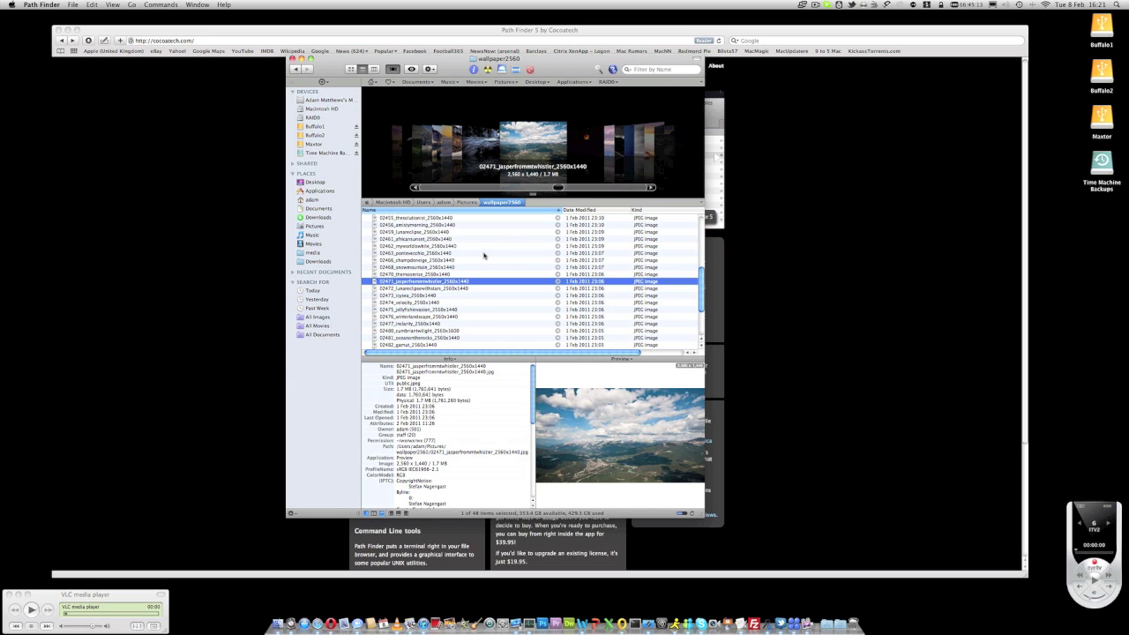
pyautogui.click(451, 361)
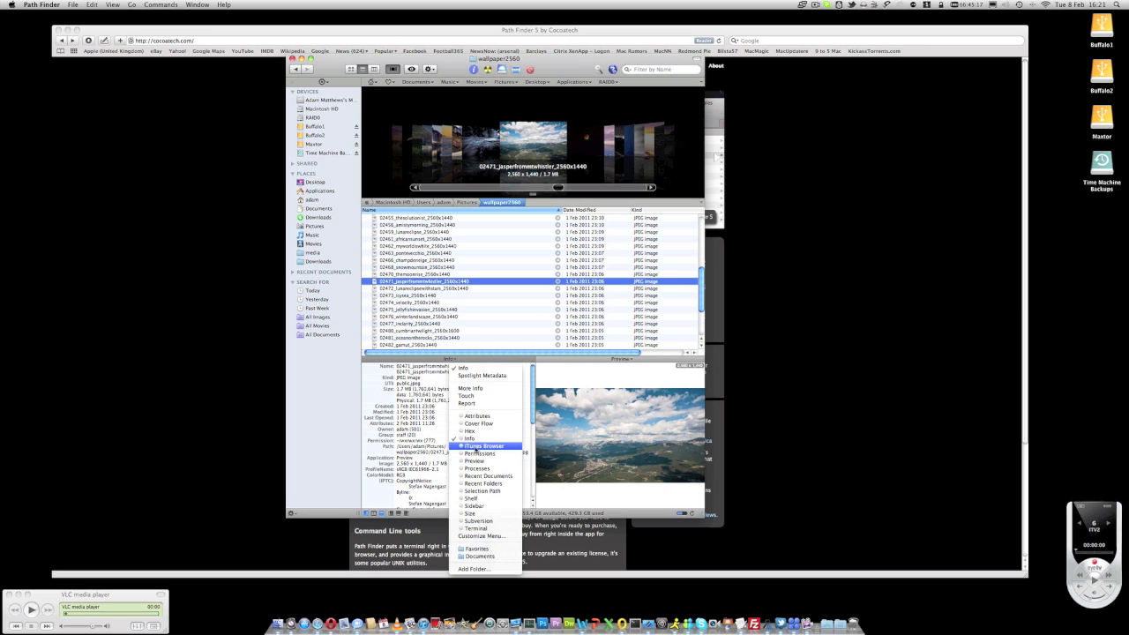
pyautogui.click(476, 432)
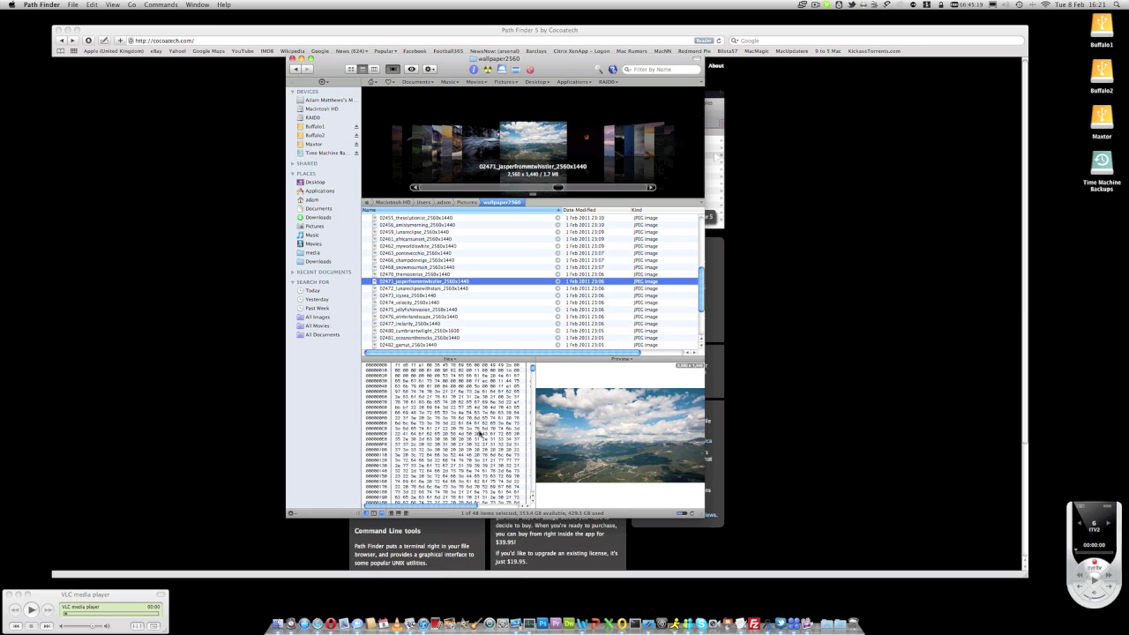
pyautogui.click(455, 360)
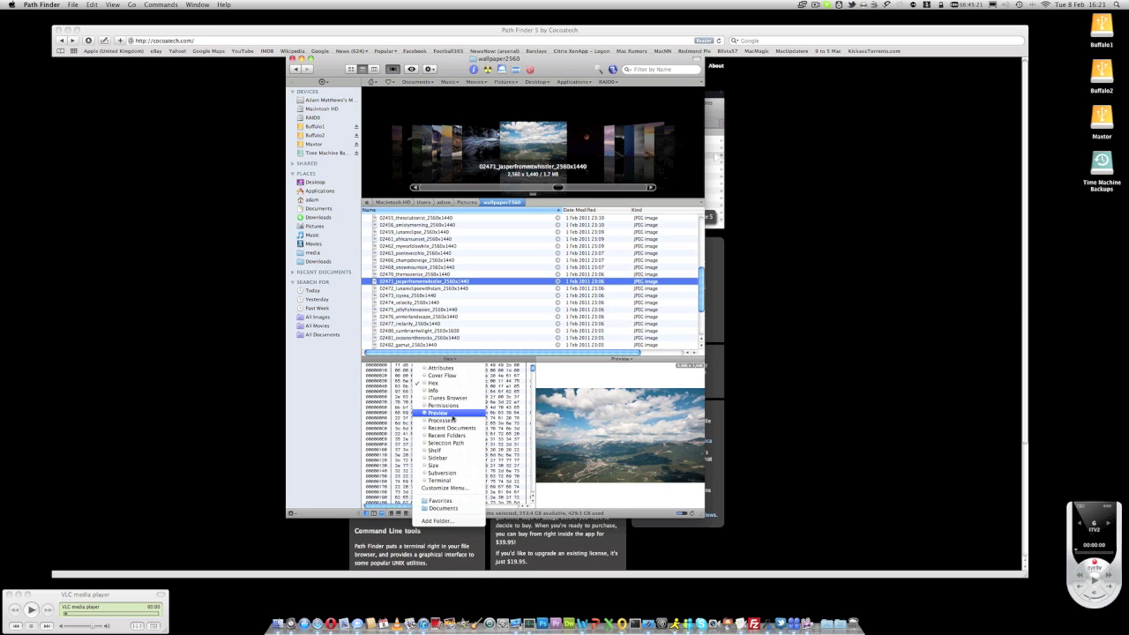
pyautogui.click(445, 413)
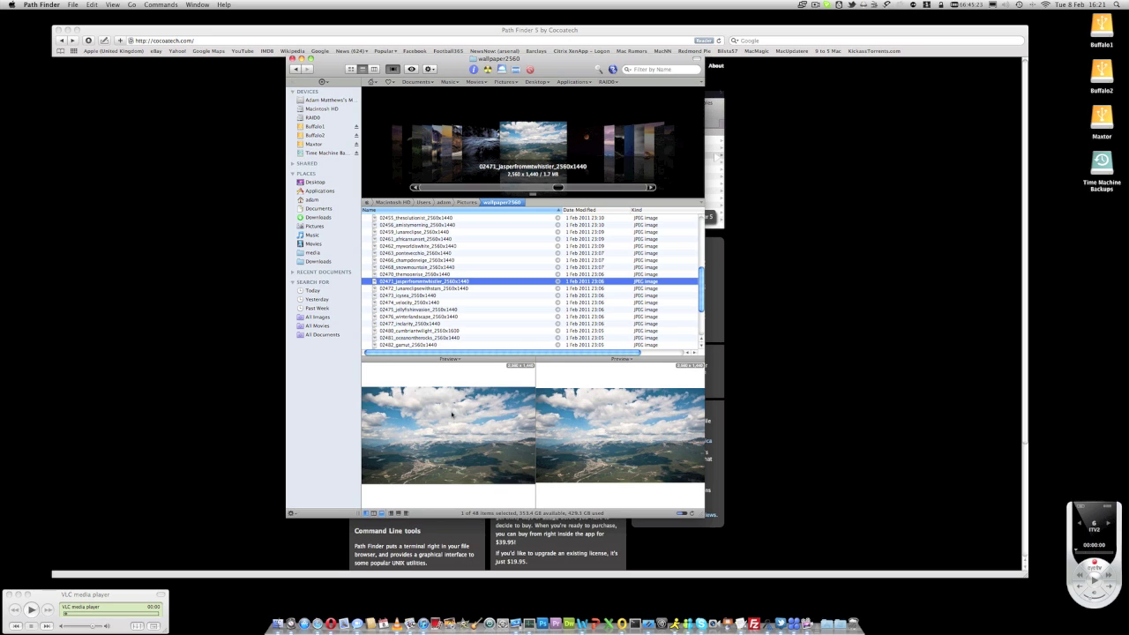
pyautogui.click(454, 359)
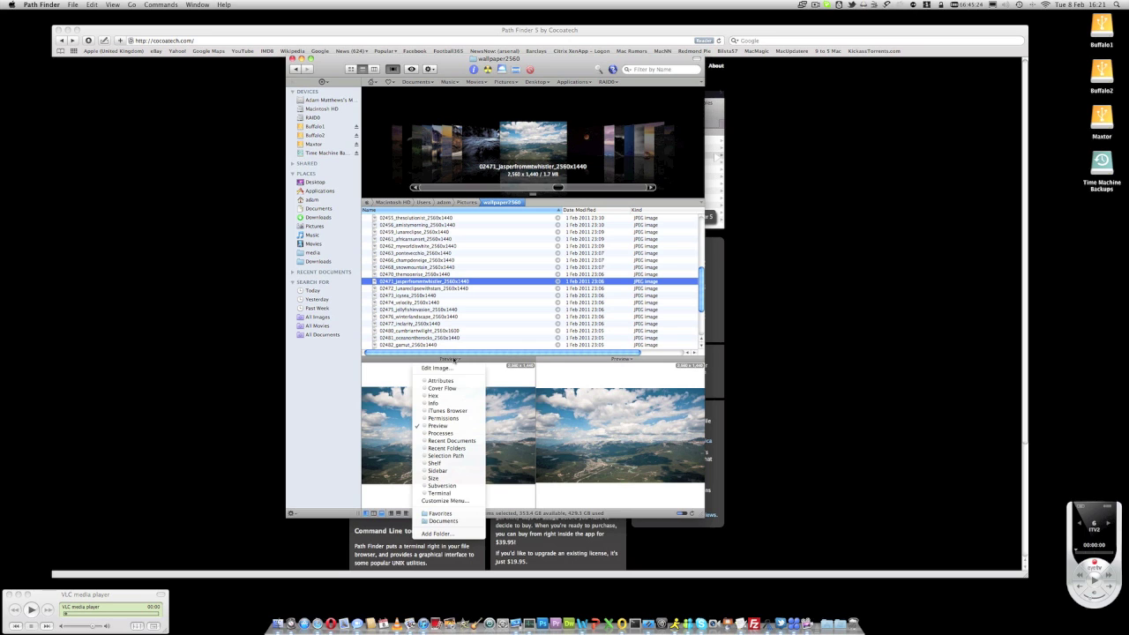
pyautogui.click(445, 406)
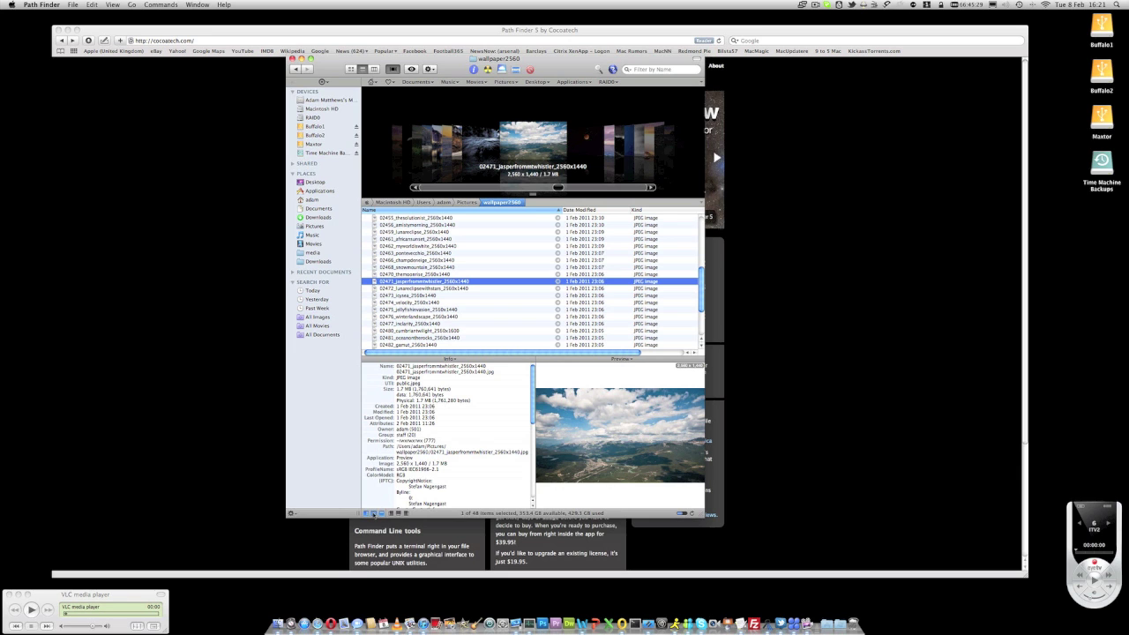
# Turn on dual panes, then show Users on the left and Pictures/Youtube on the right.
pyautogui.click(373, 513)
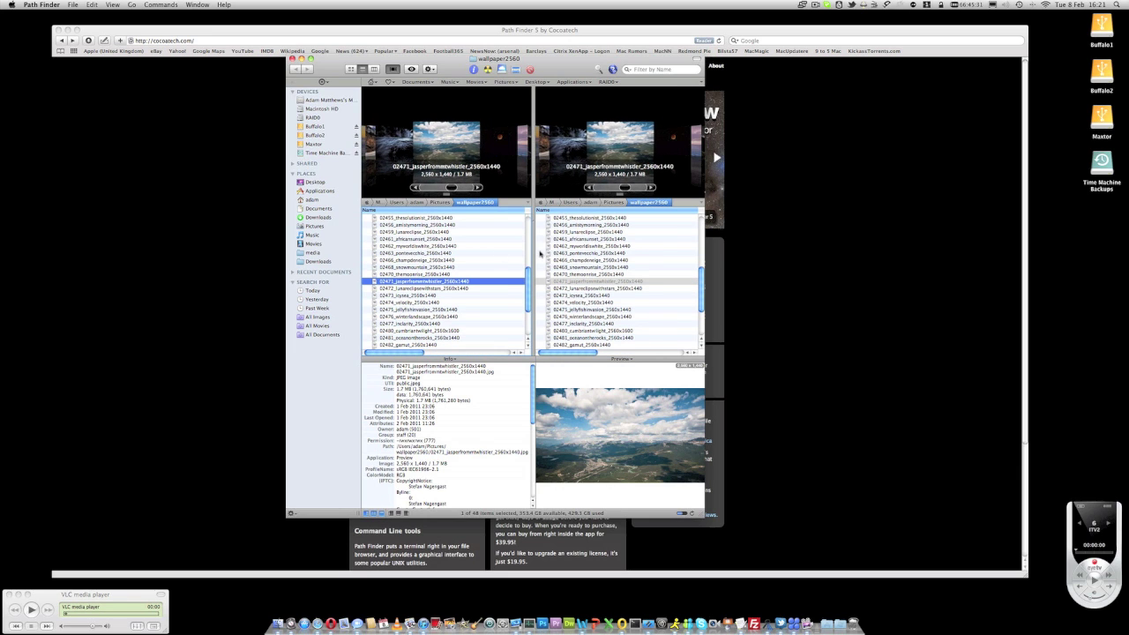
pyautogui.click(591, 239)
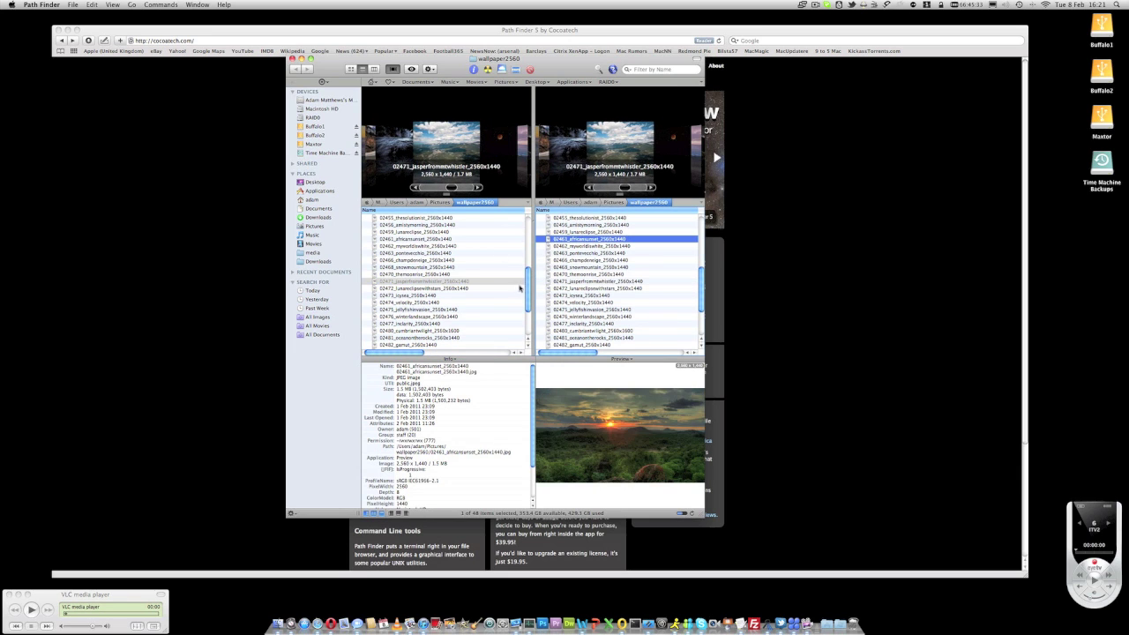
pyautogui.click(441, 310)
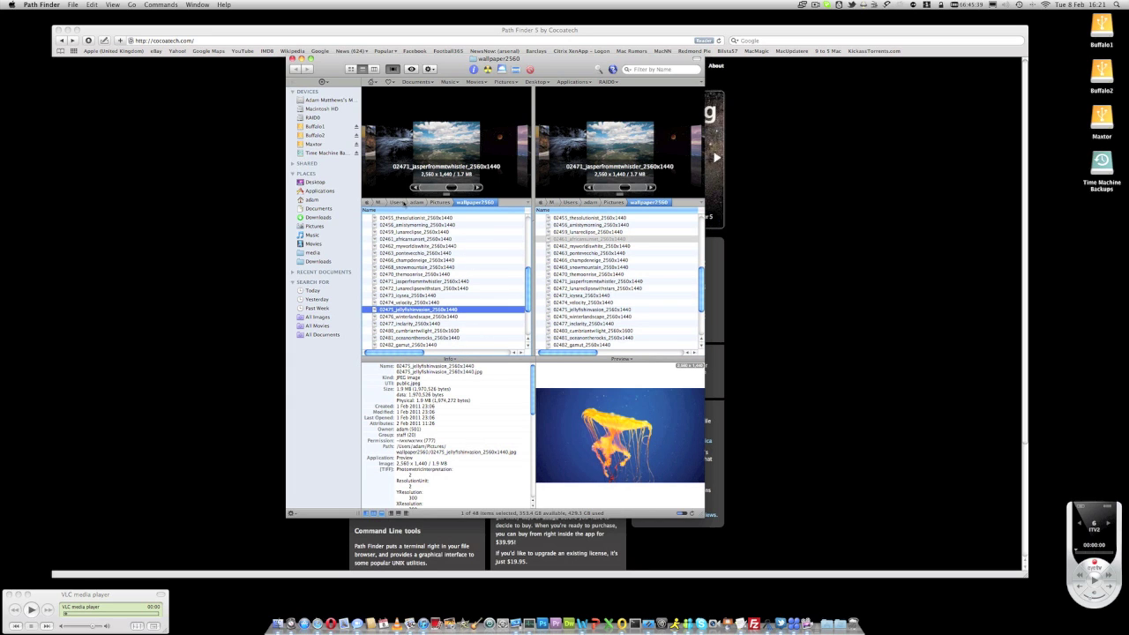
pyautogui.click(404, 202)
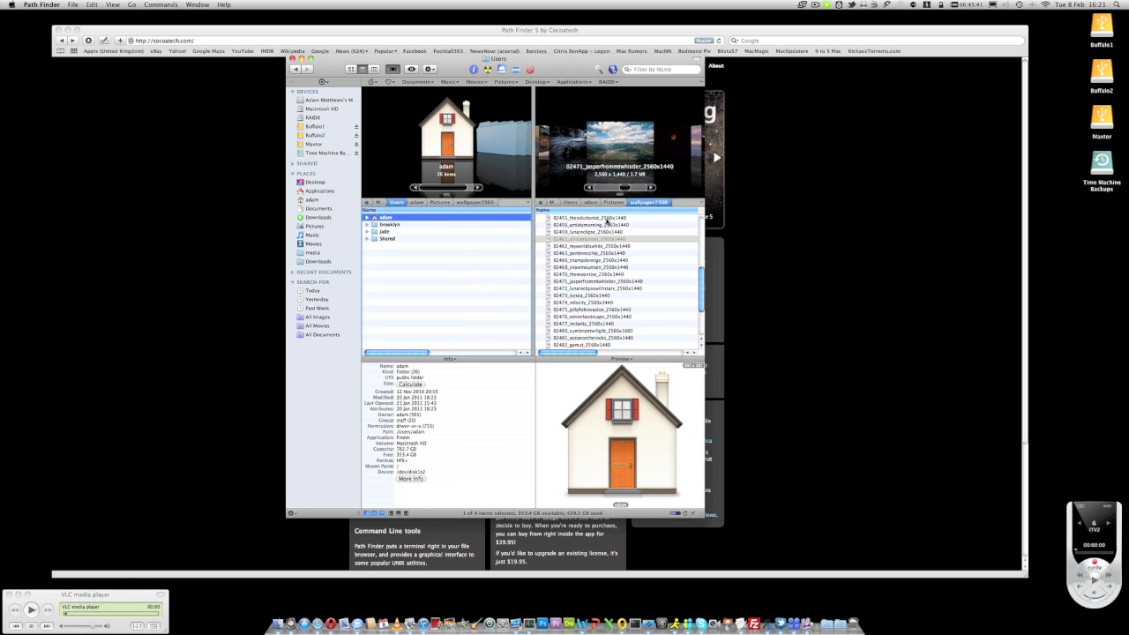
pyautogui.click(612, 203)
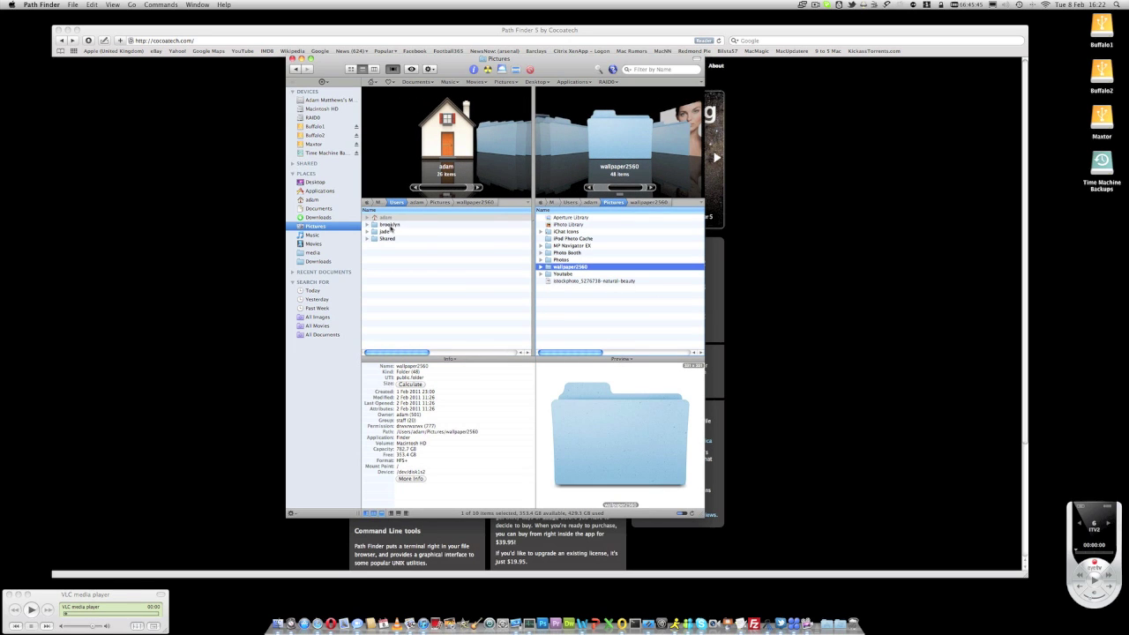
pyautogui.doubleClick(565, 274)
# Put IMG_2195crop onto the drop stack and move the right pane to the home folder.
pyautogui.click(323, 82)
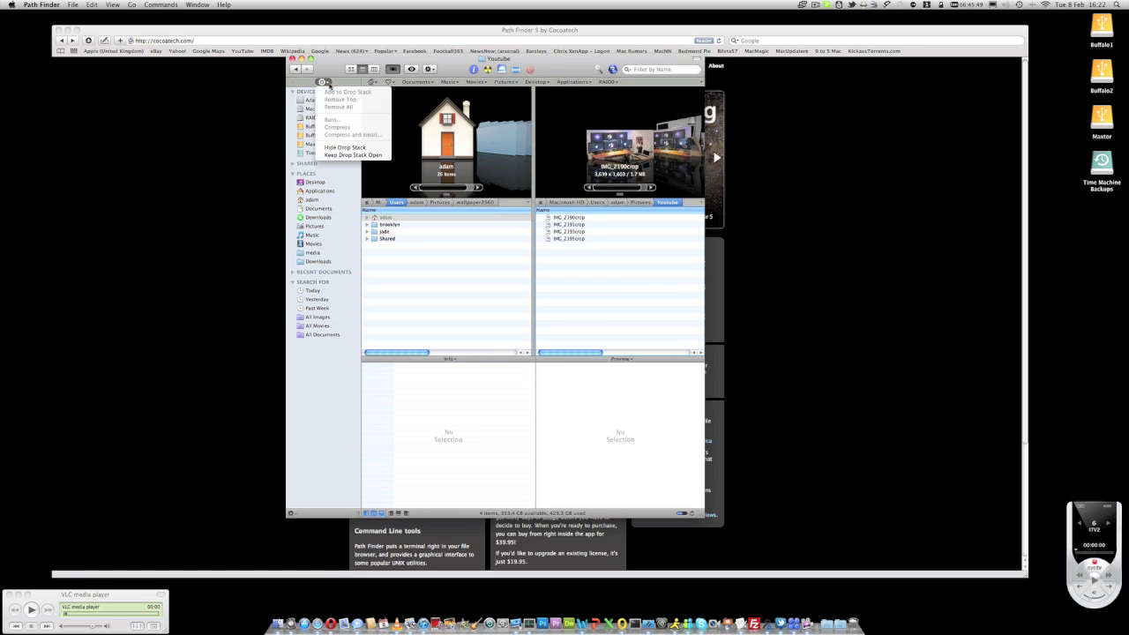
pyautogui.click(571, 234)
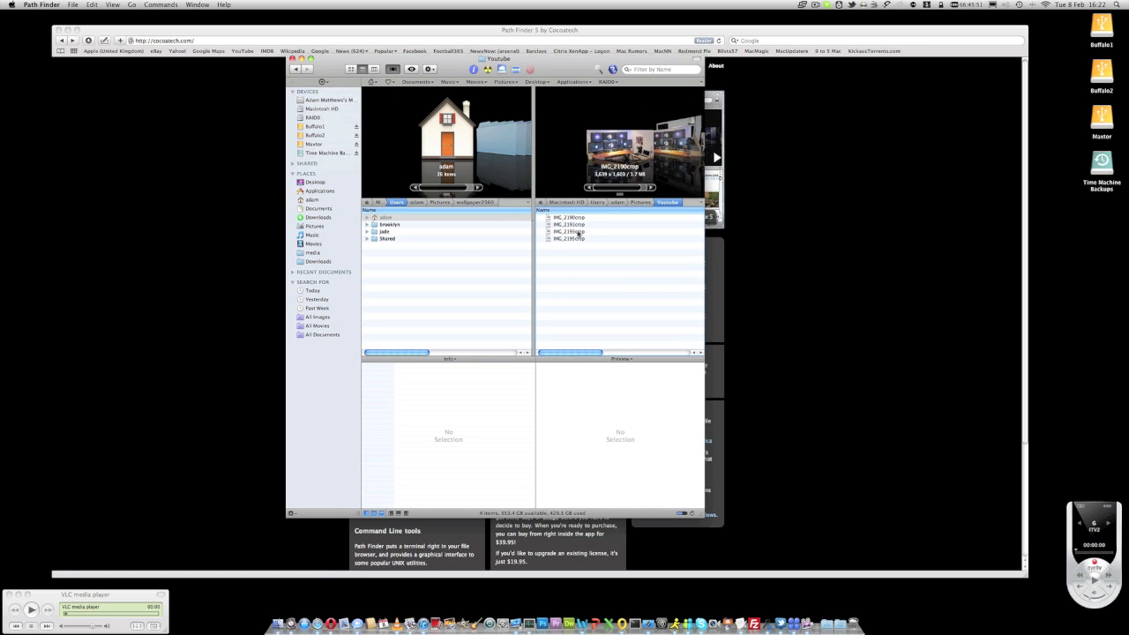
pyautogui.click(571, 231)
pyautogui.click(575, 238)
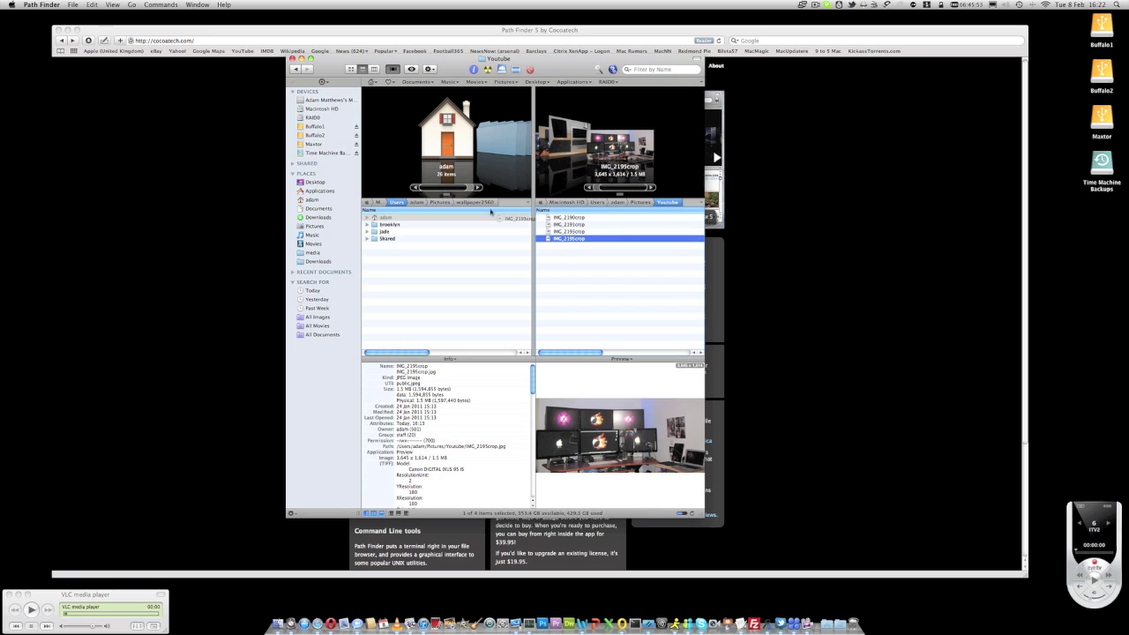
pyautogui.moveTo(575, 238); pyautogui.dragTo(324, 93)
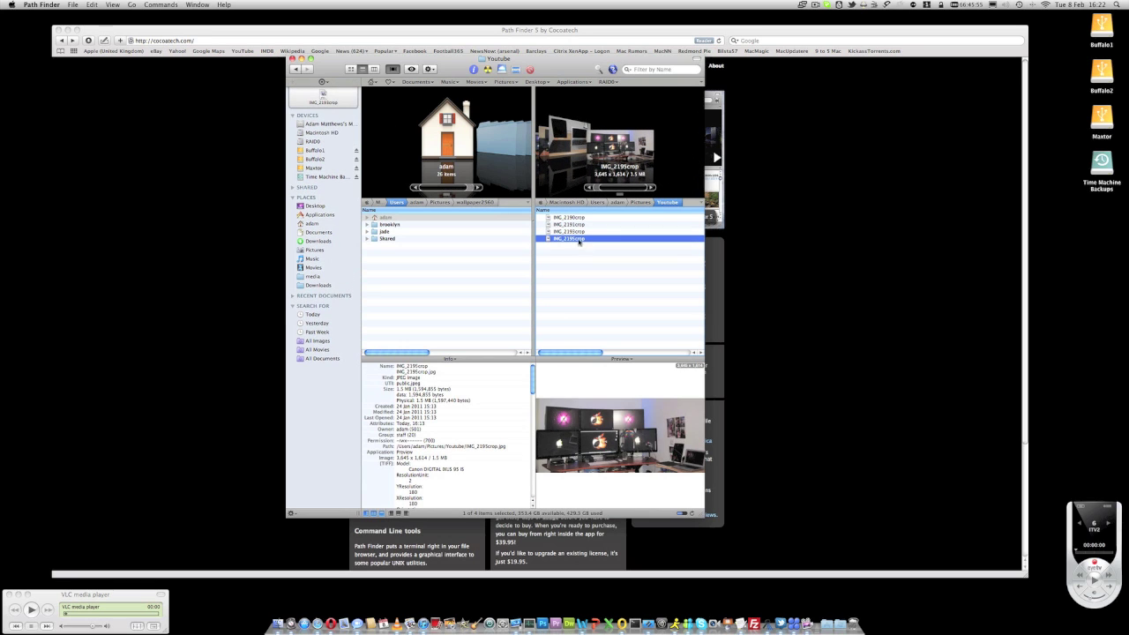
pyautogui.click(621, 204)
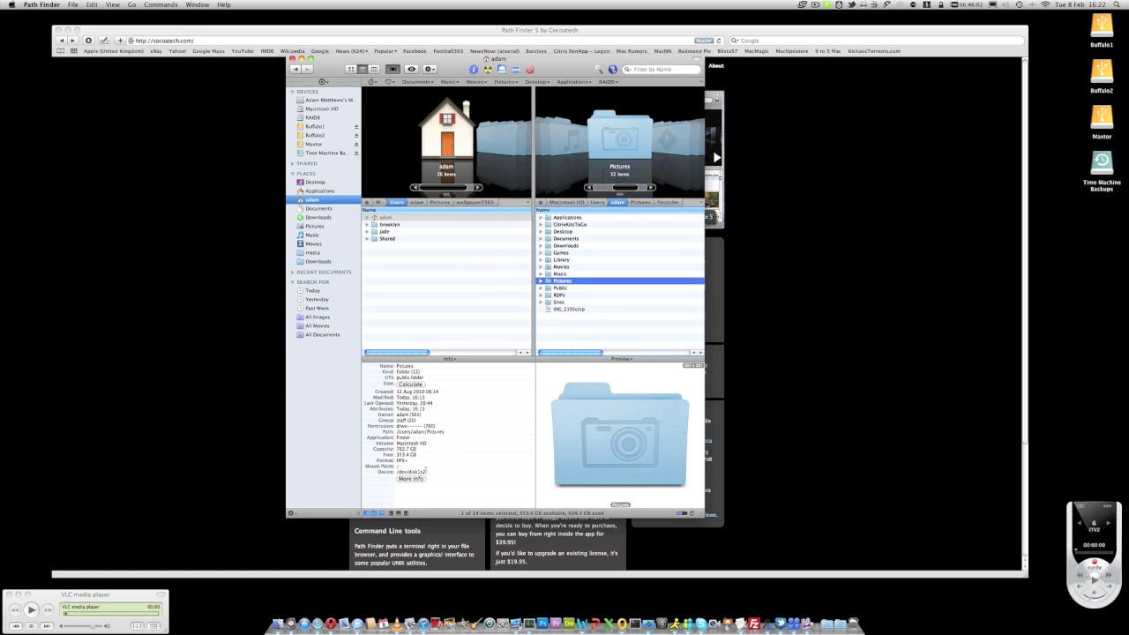
# Collapse to a single pane with Cmd+U and show the left drawer with processes and attributes.
pyautogui.press('super+u')
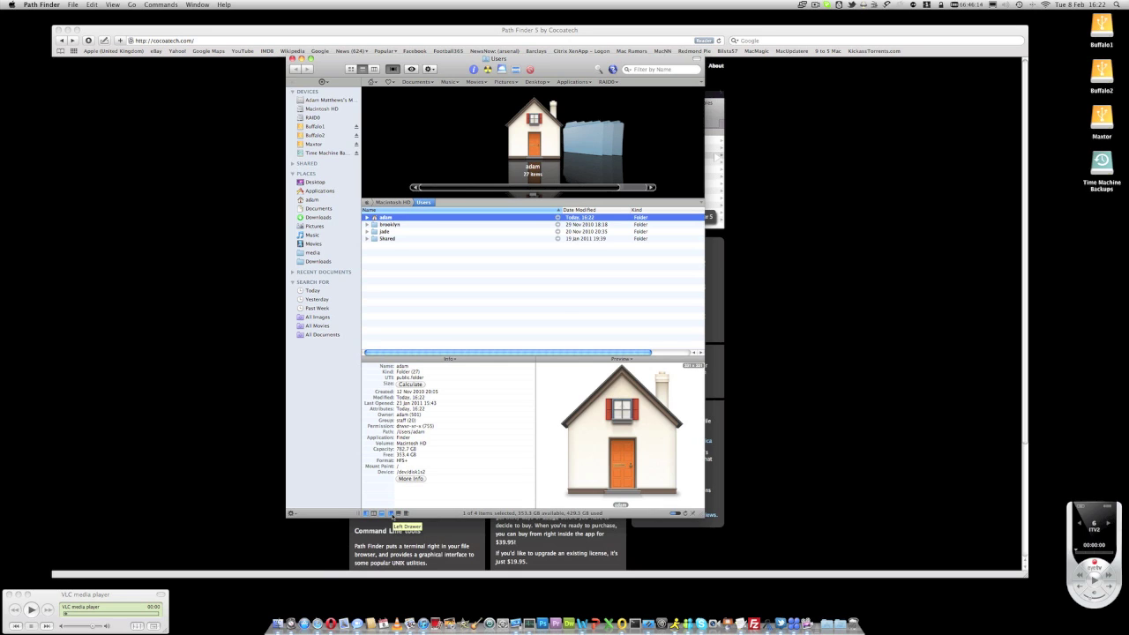
pyautogui.click(390, 514)
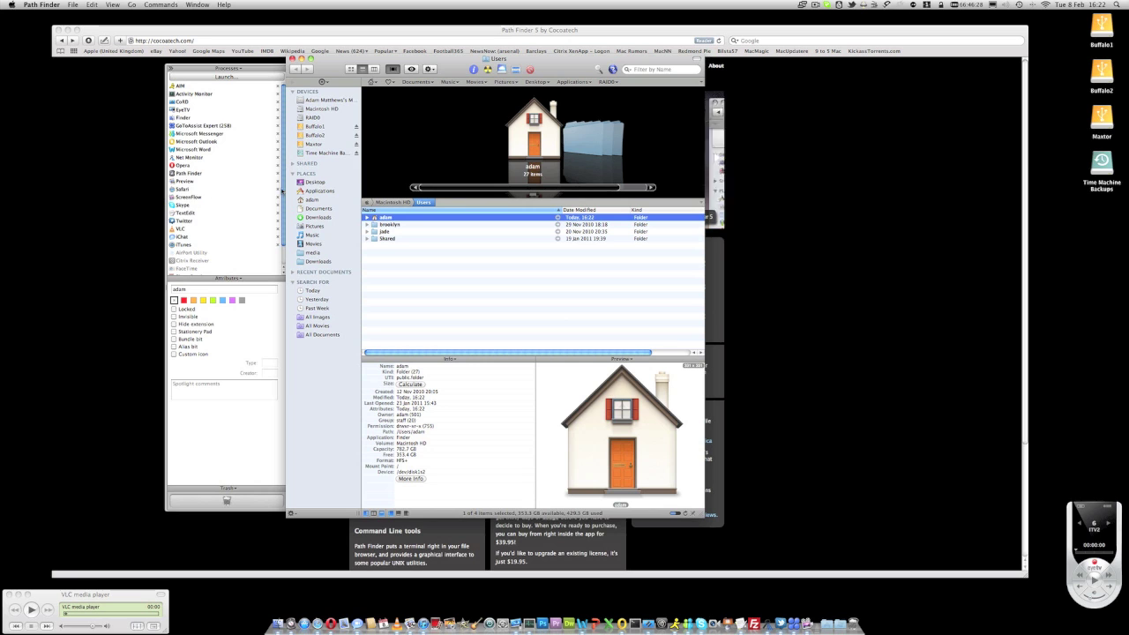
# Quit Safari from the Processes list, then browse and close the Launch Application panel.
pyautogui.click(278, 189)
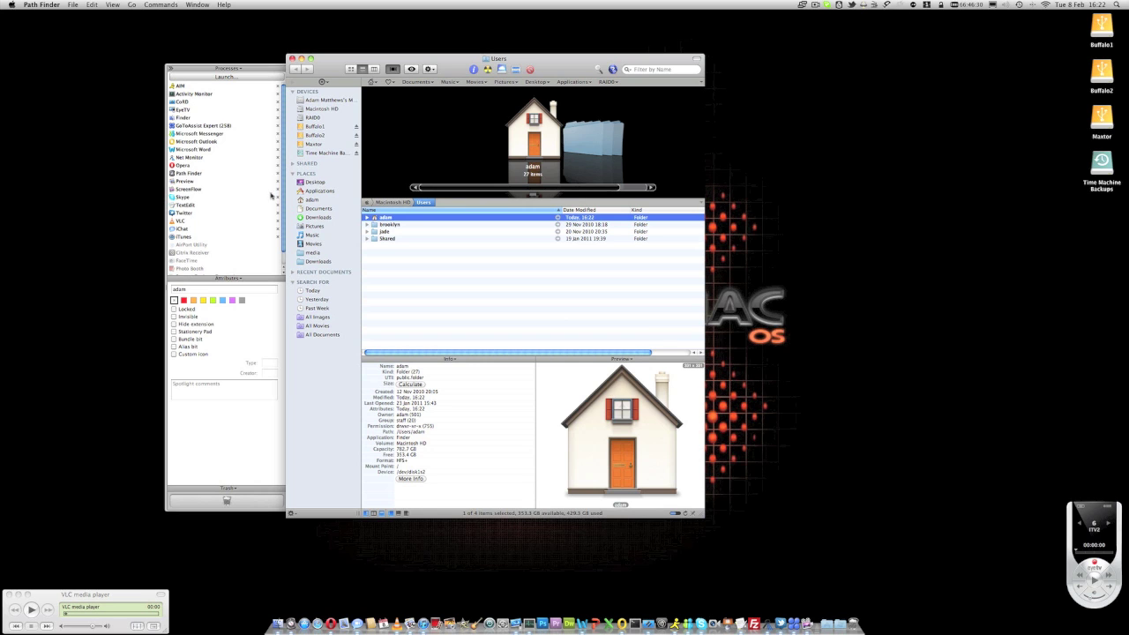
pyautogui.click(227, 77)
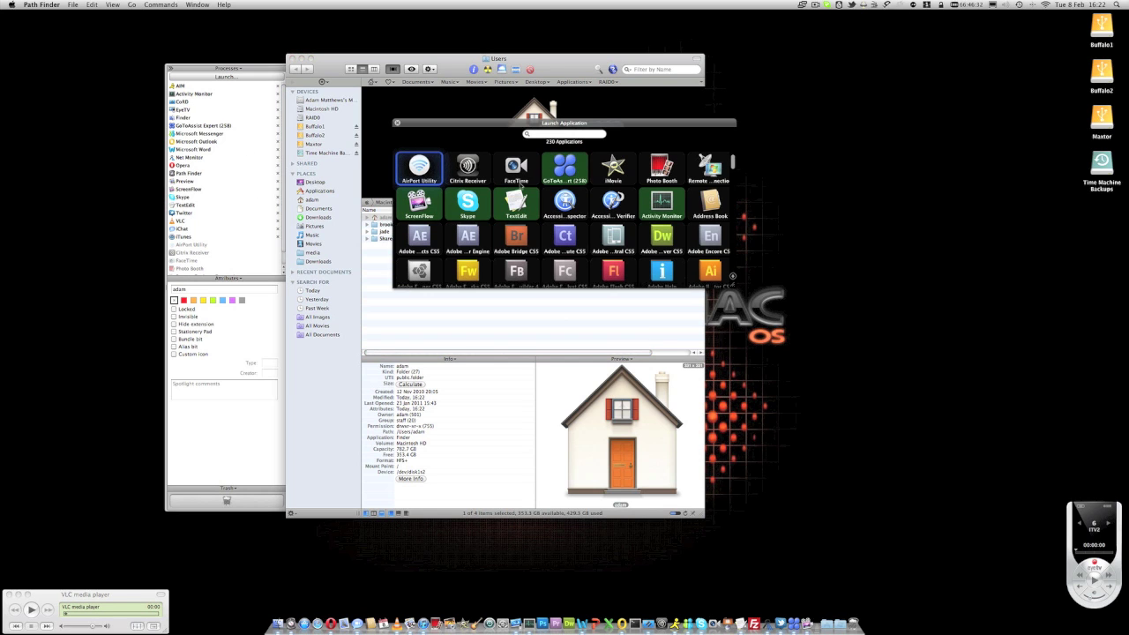
pyautogui.scroll(-5, 452, 226)
pyautogui.scroll(5, 509, 214)
pyautogui.click(397, 124)
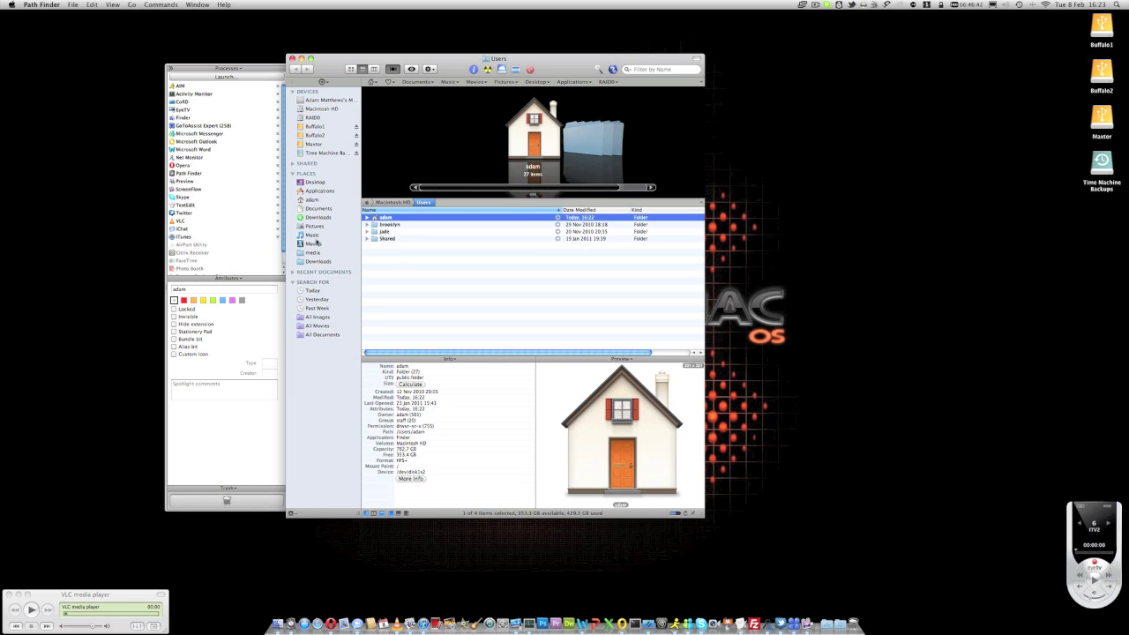
# Go to Pictures > Youtube and select IMG_2190crop to show its details and preview.
pyautogui.click(316, 227)
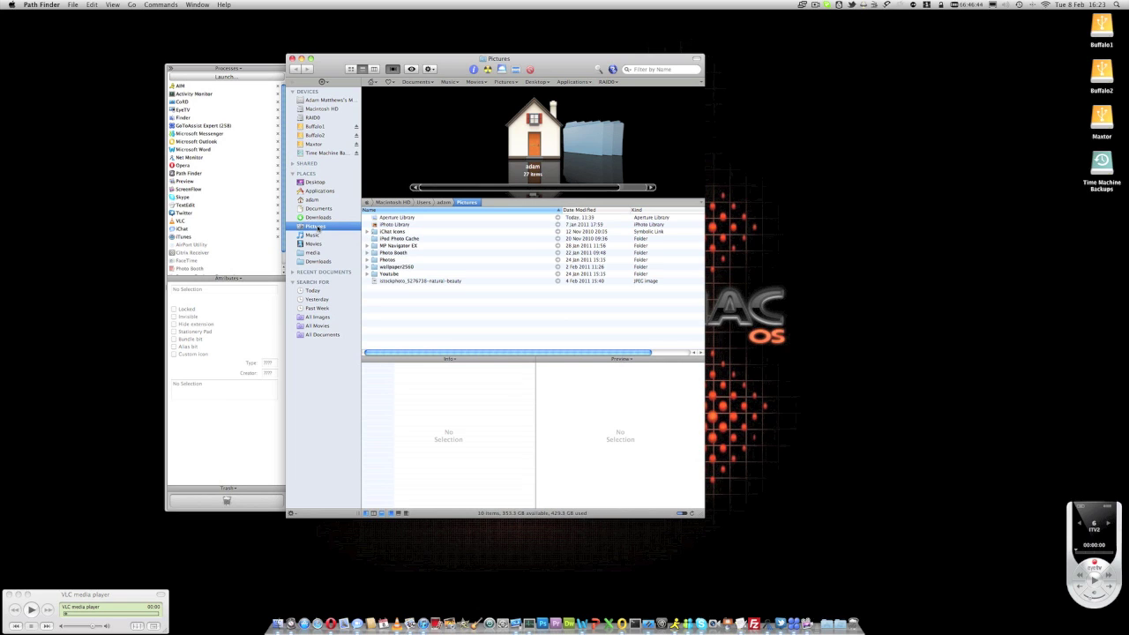
pyautogui.doubleClick(393, 273)
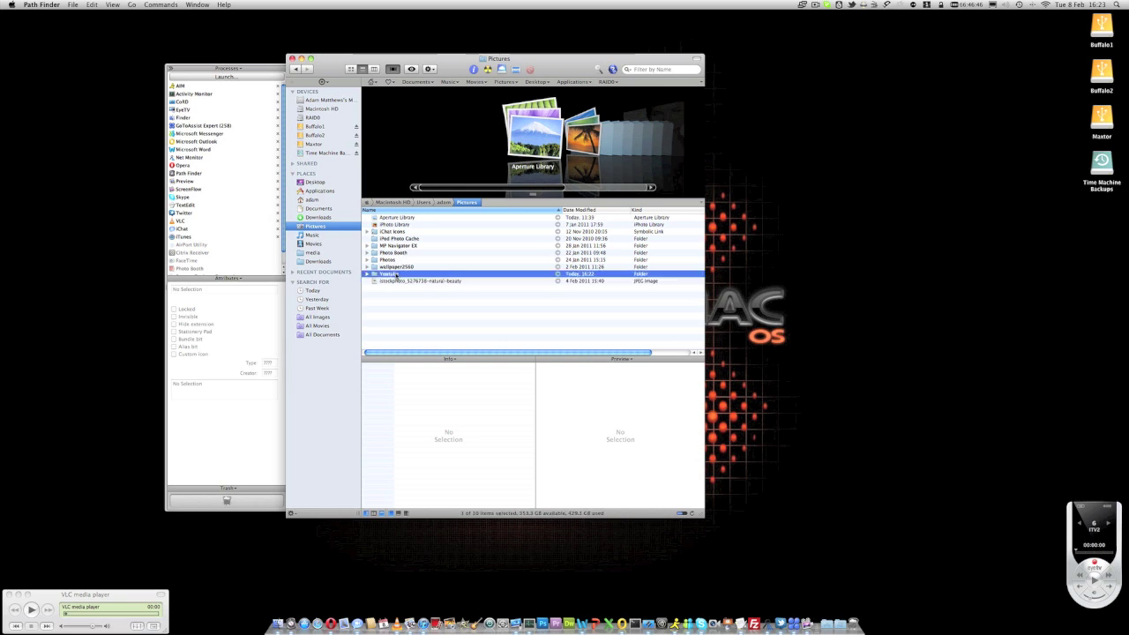
pyautogui.click(397, 218)
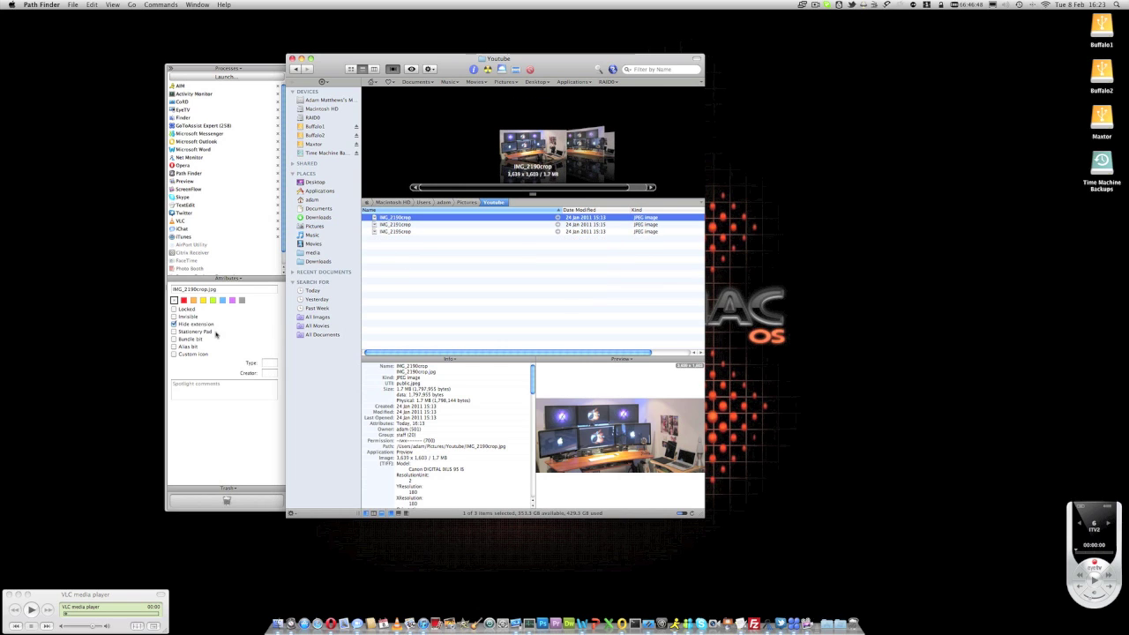
# Review the drawer's module list and the Trash emptying options.
pyautogui.click(230, 279)
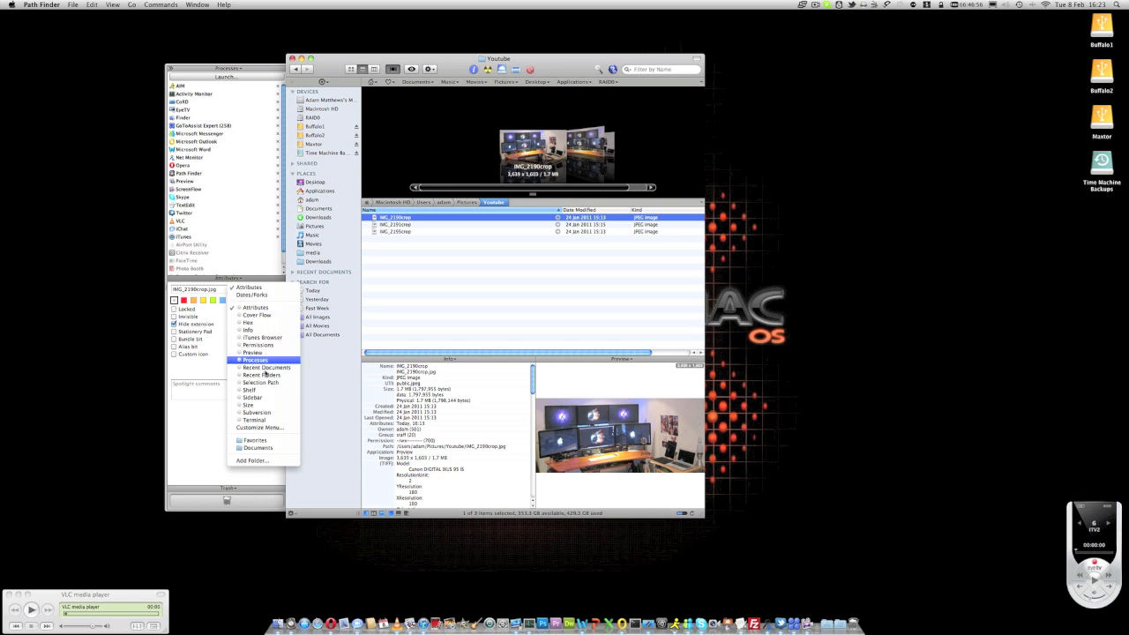
pyautogui.click(196, 456)
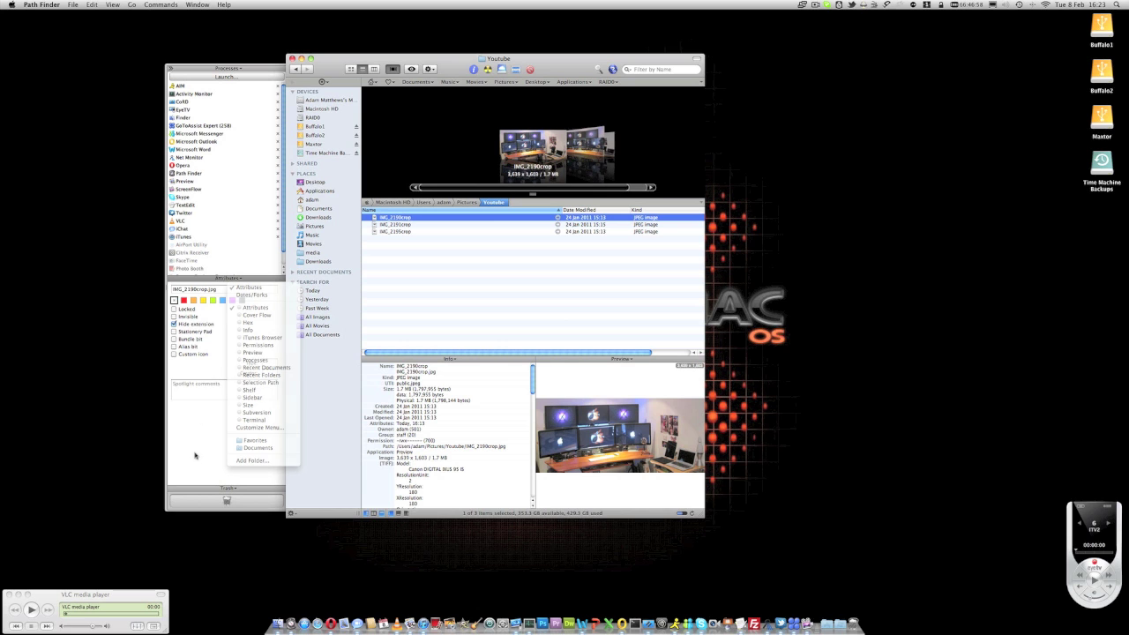
pyautogui.click(233, 497)
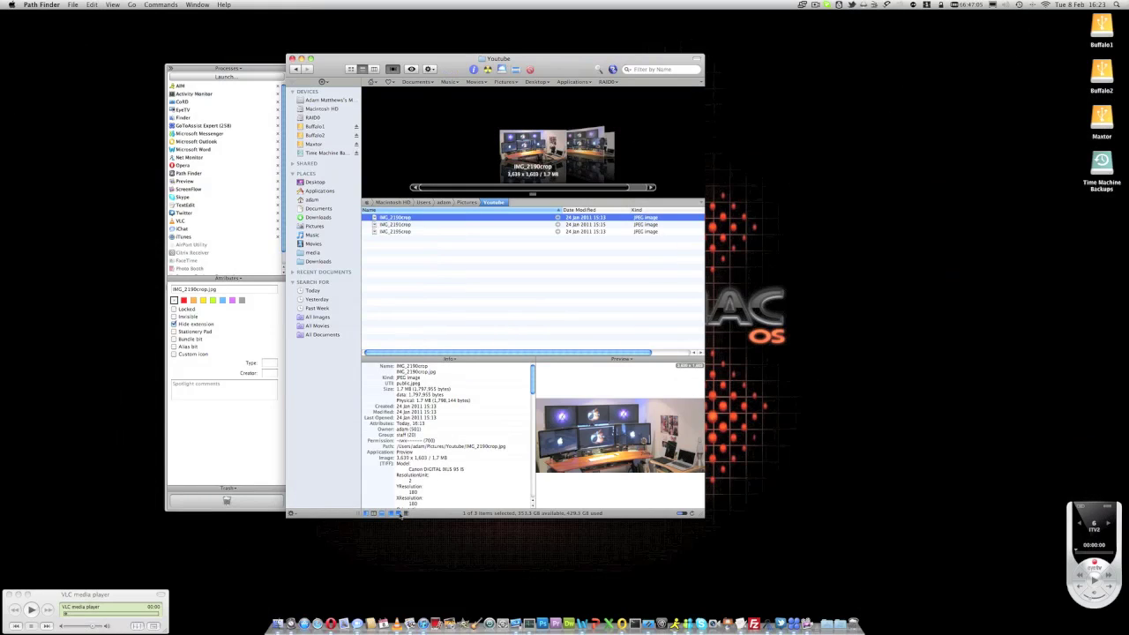
pyautogui.click(399, 513)
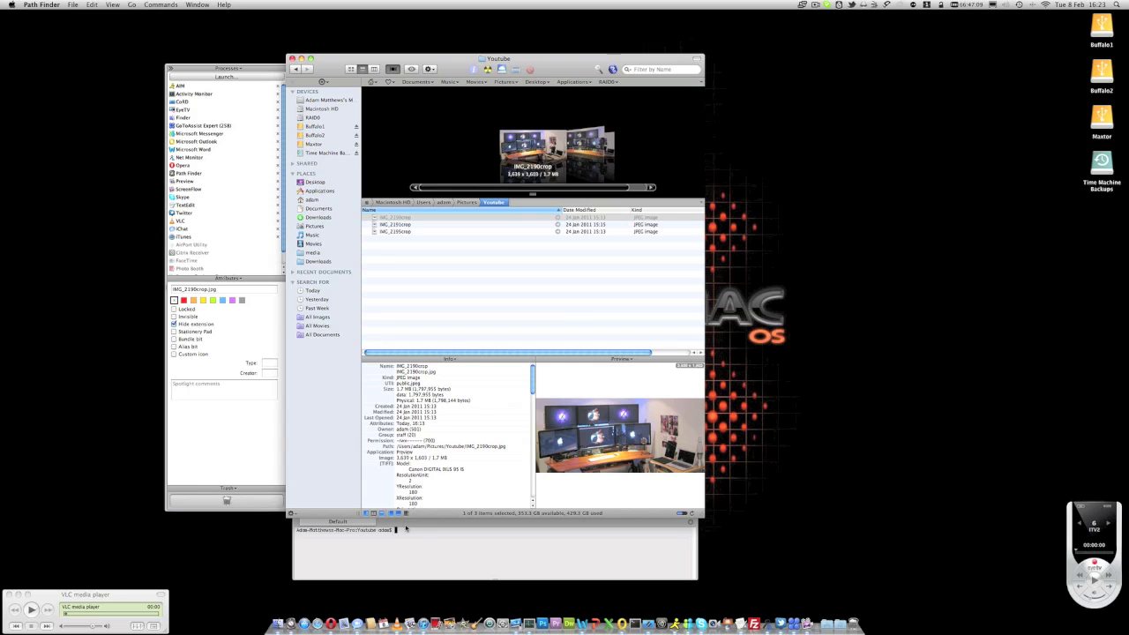
# Run ps -ef in the built-in terminal, after a mistyped ps -EFR, to list all processes.
pyautogui.write('ps -EFR')
pyautogui.press('Return')
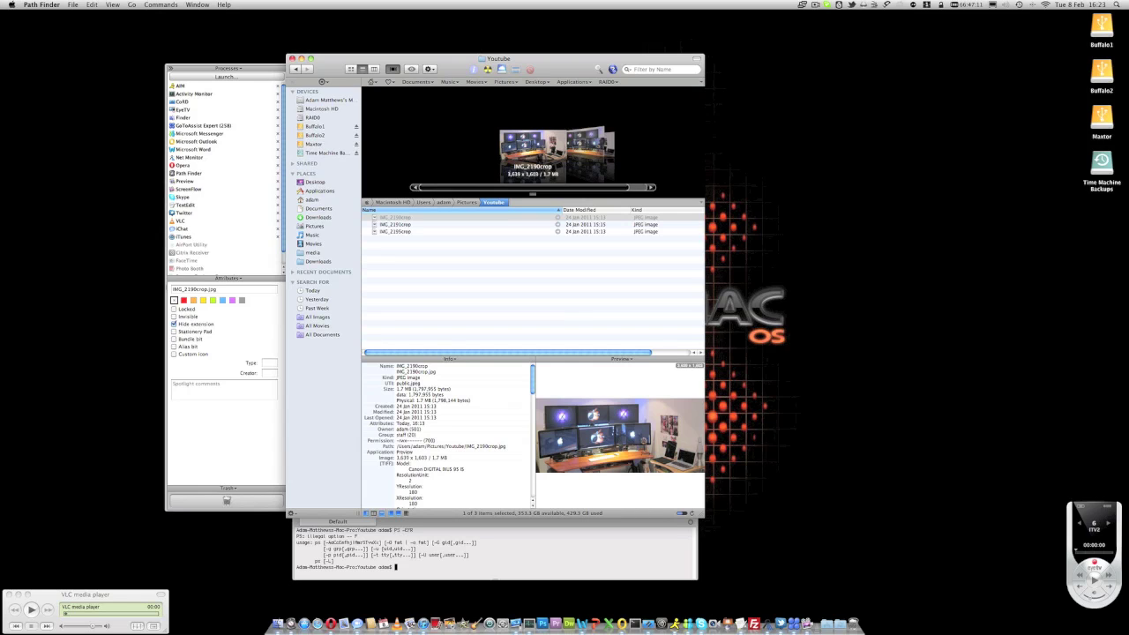
pyautogui.write('ps -ef')
pyautogui.press('Return')
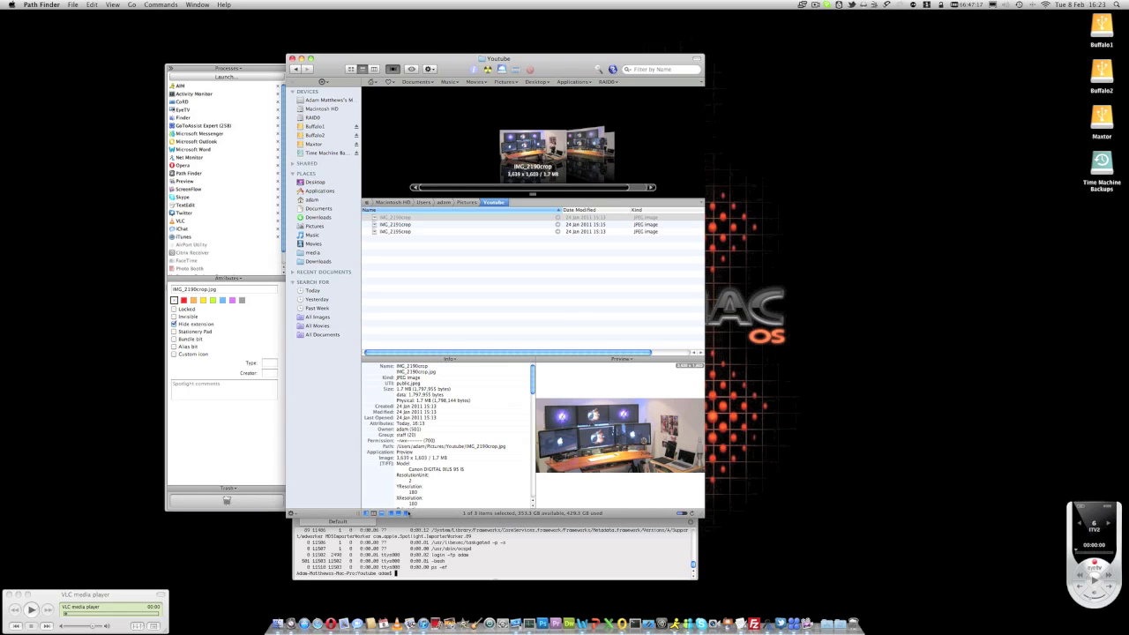
pyautogui.click(407, 512)
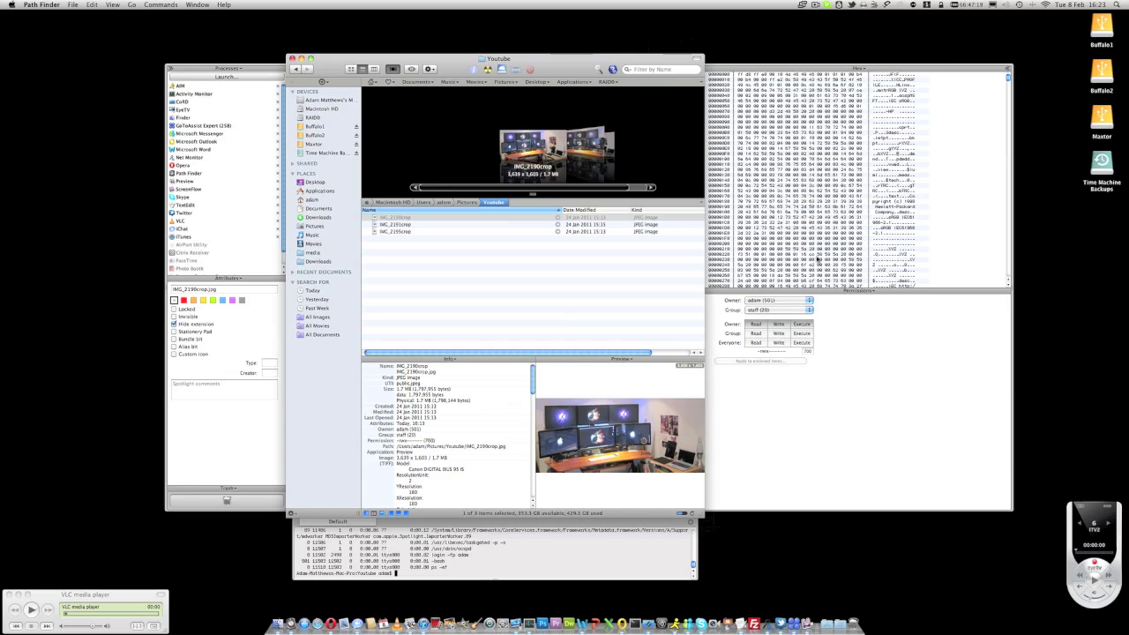
# Select IMG_2191crop to inspect its hex dump and permissions.
pyautogui.click(412, 225)
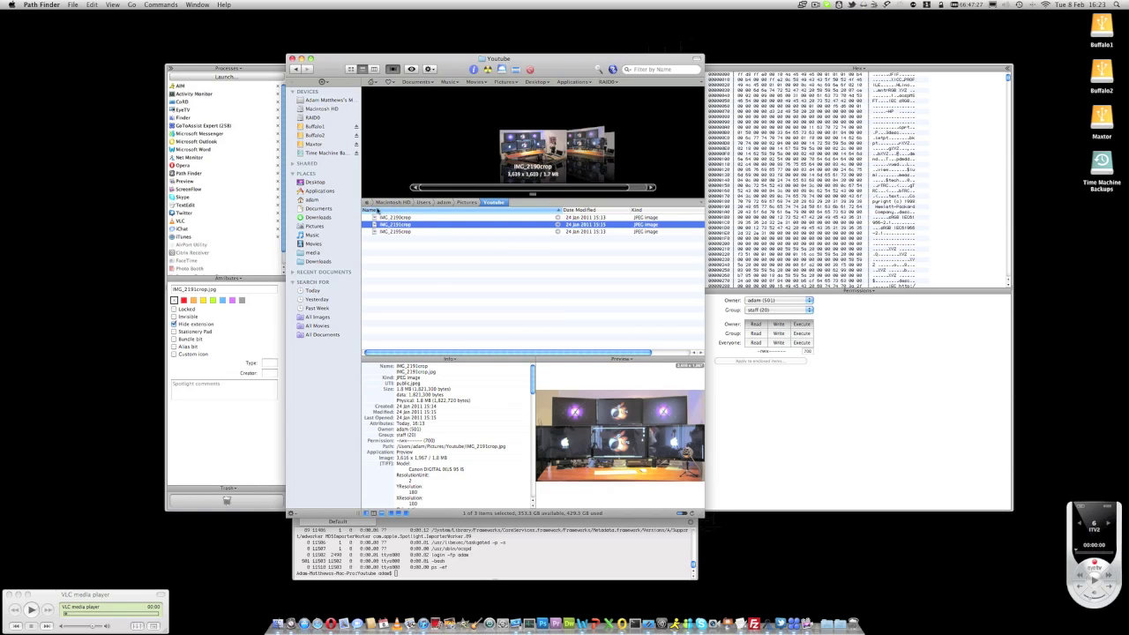
pyautogui.click(419, 82)
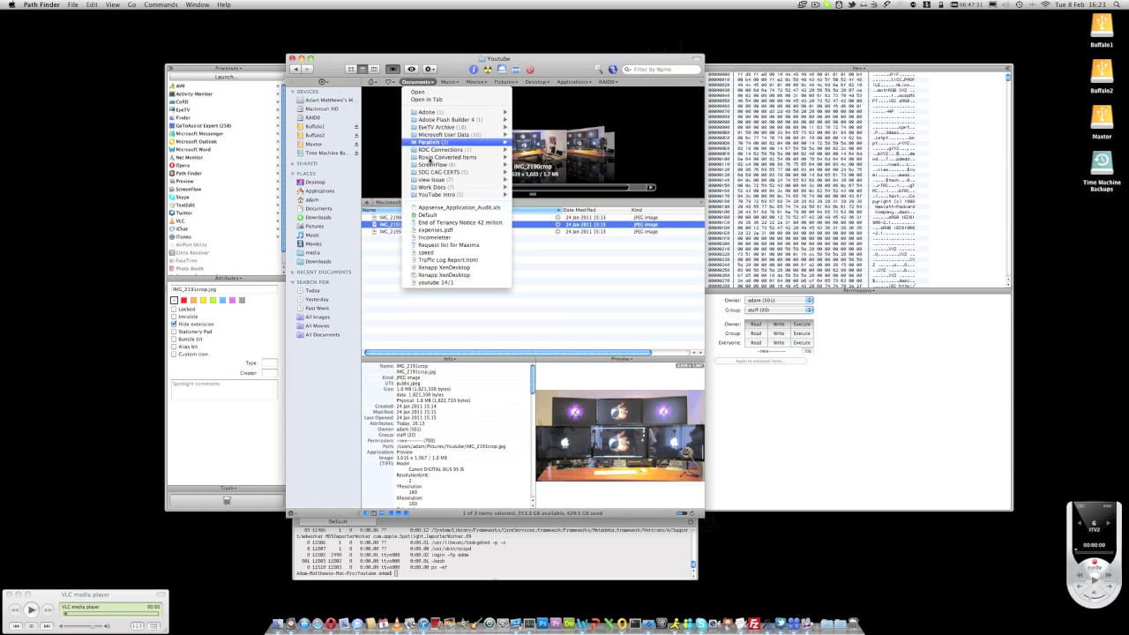
pyautogui.click(447, 83)
pyautogui.click(452, 83)
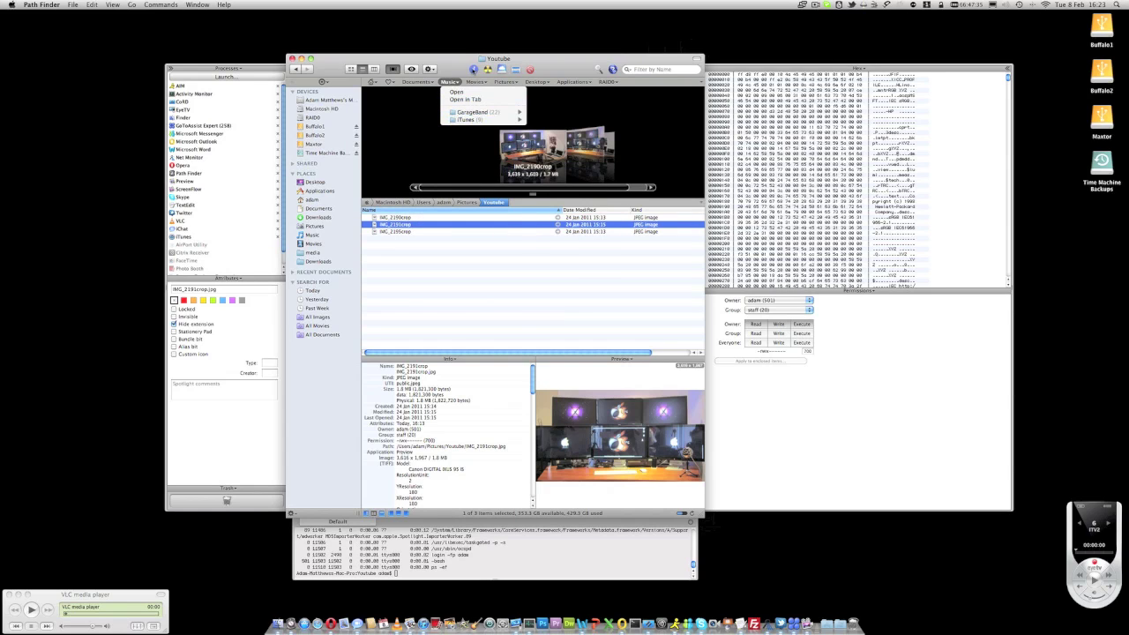
pyautogui.click(477, 82)
pyautogui.click(477, 83)
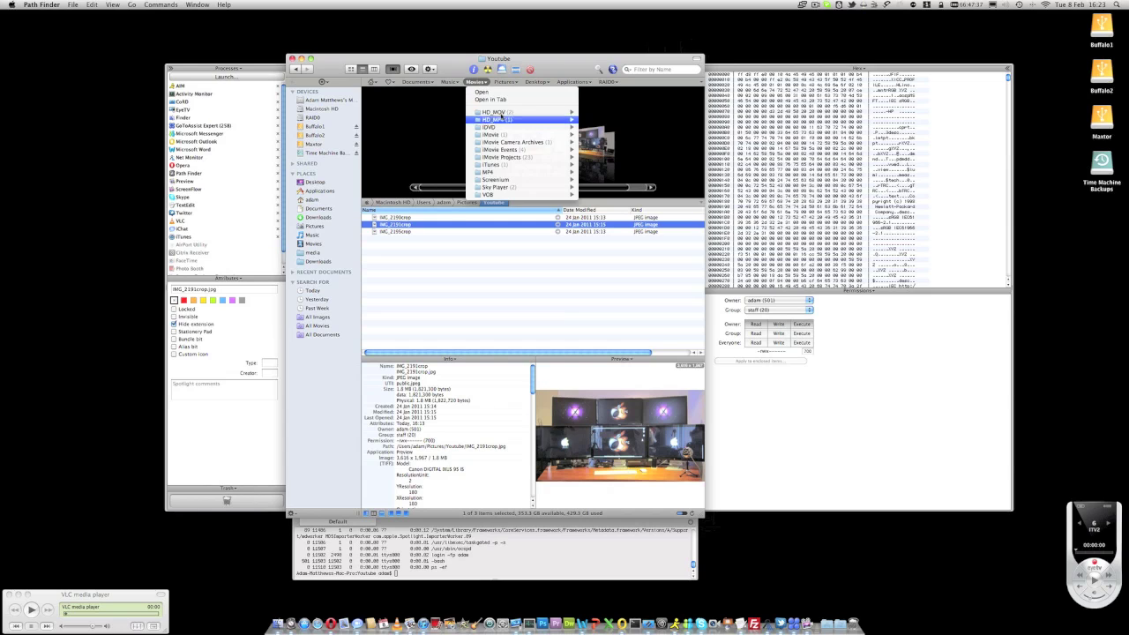
pyautogui.click(504, 84)
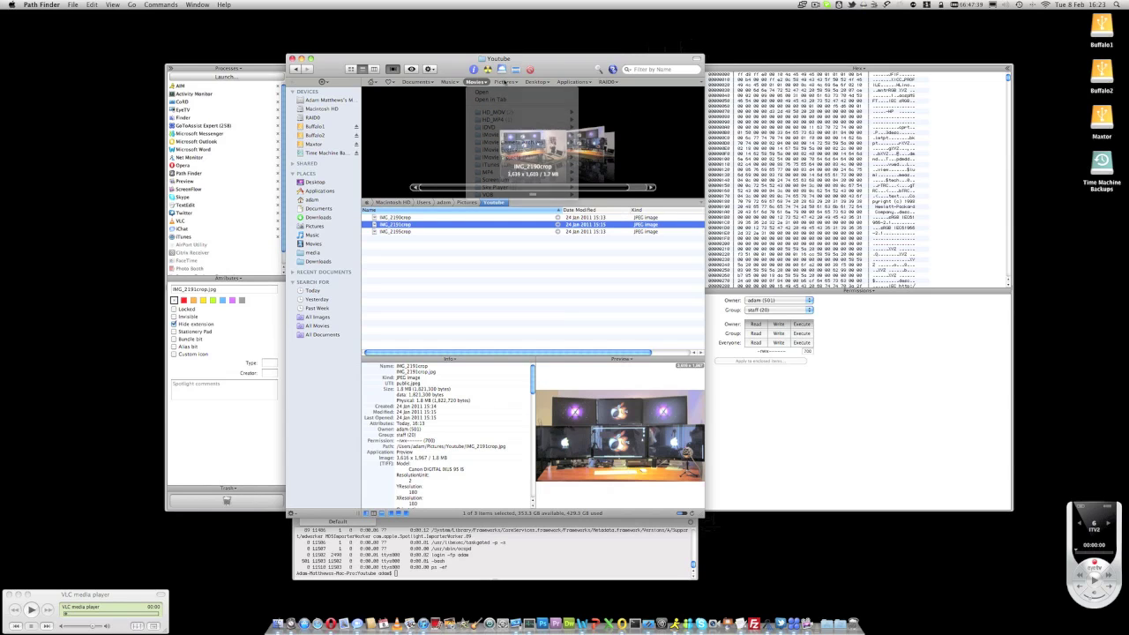
pyautogui.click(504, 84)
pyautogui.moveTo(547, 149)
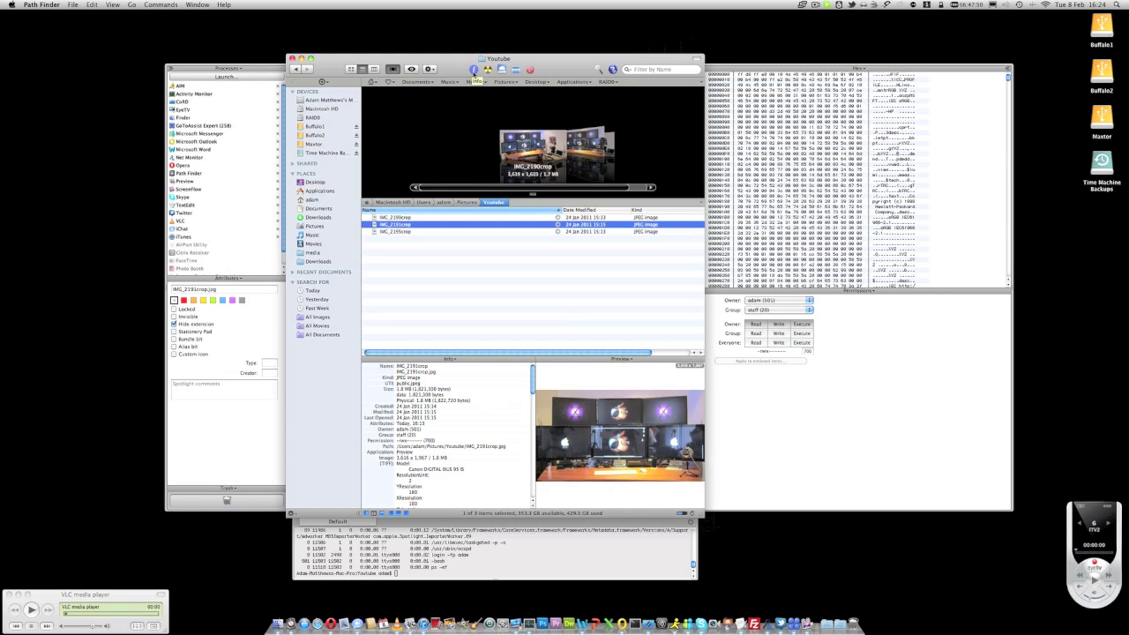
pyautogui.click(473, 70)
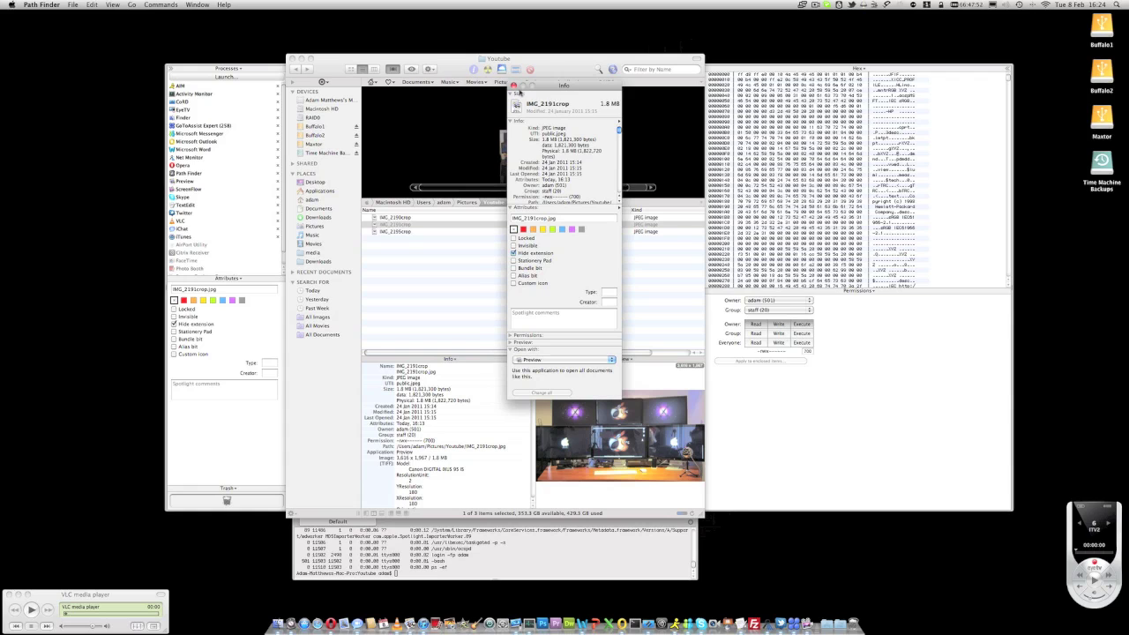
pyautogui.click(513, 86)
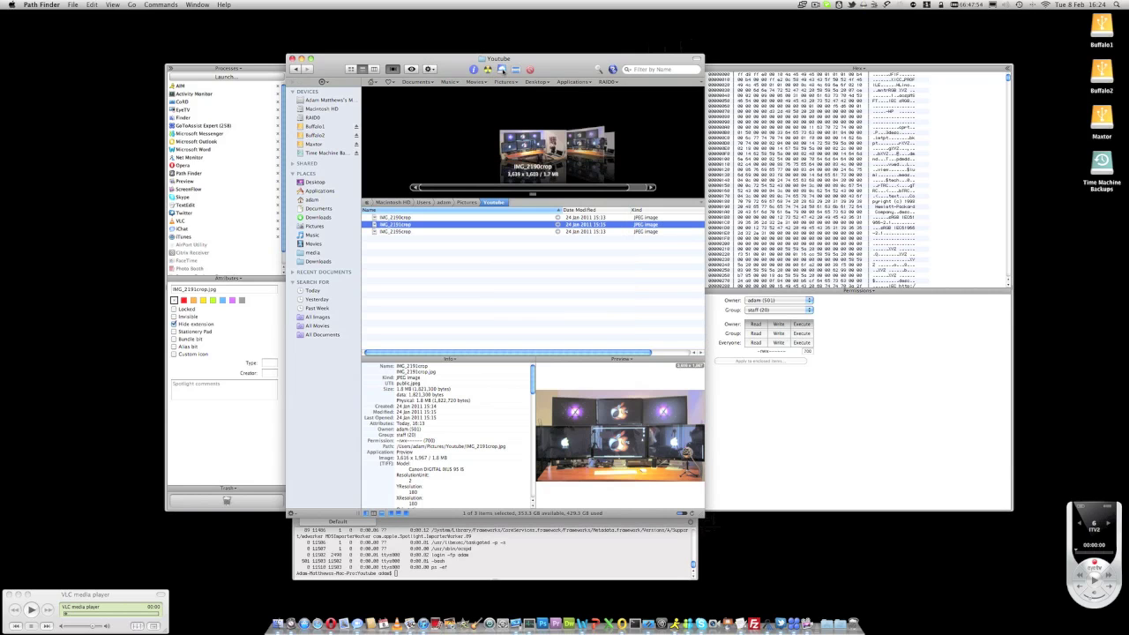